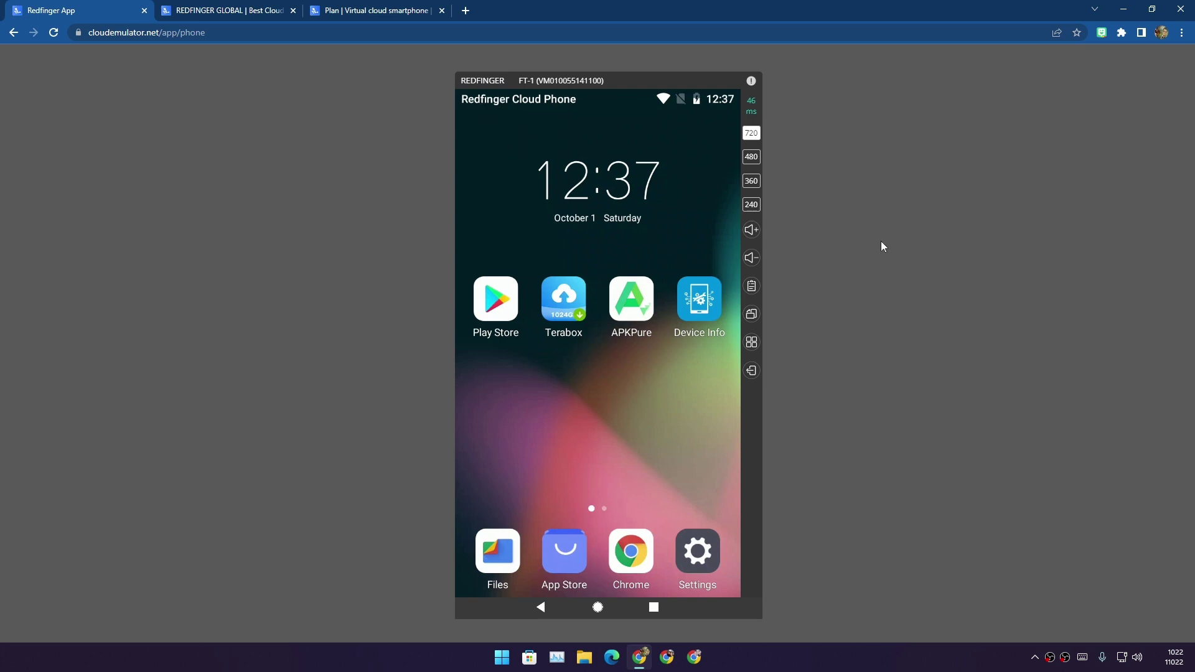
pyautogui.scroll(-1, 524, 427)
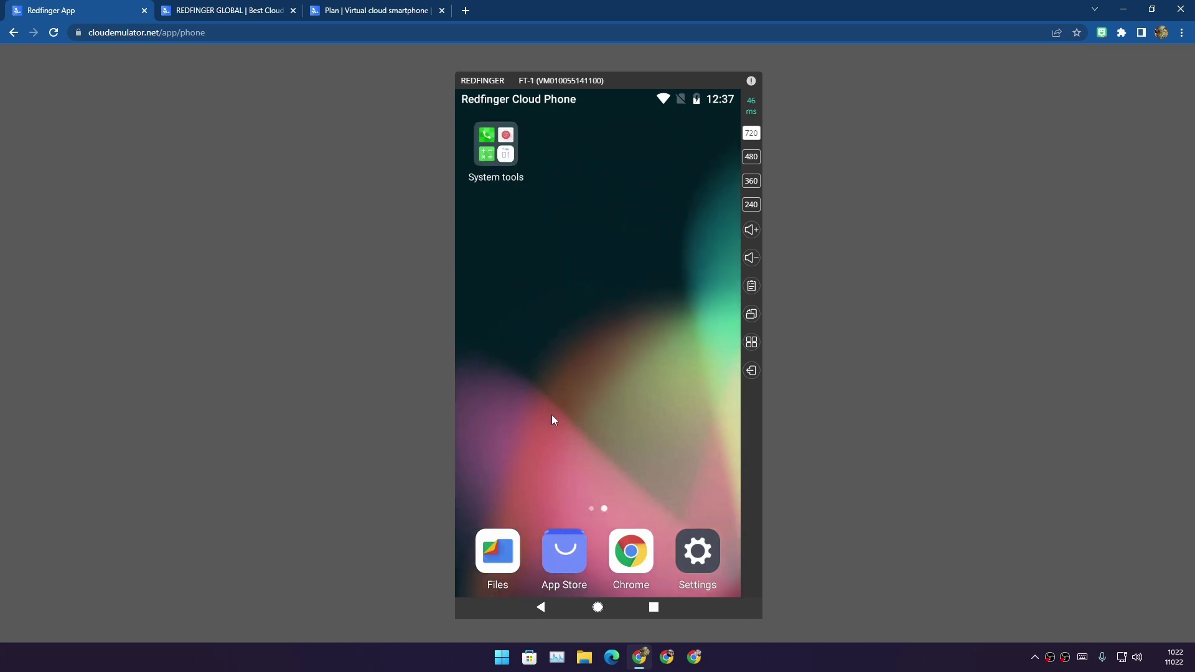
# Swipe the cloud phone back to its app-icon home page, then switch to the Redfinger website.
pyautogui.moveTo(582, 414); pyautogui.dragTo(702, 411)
pyautogui.hotkey('ctrl', 'Tab')
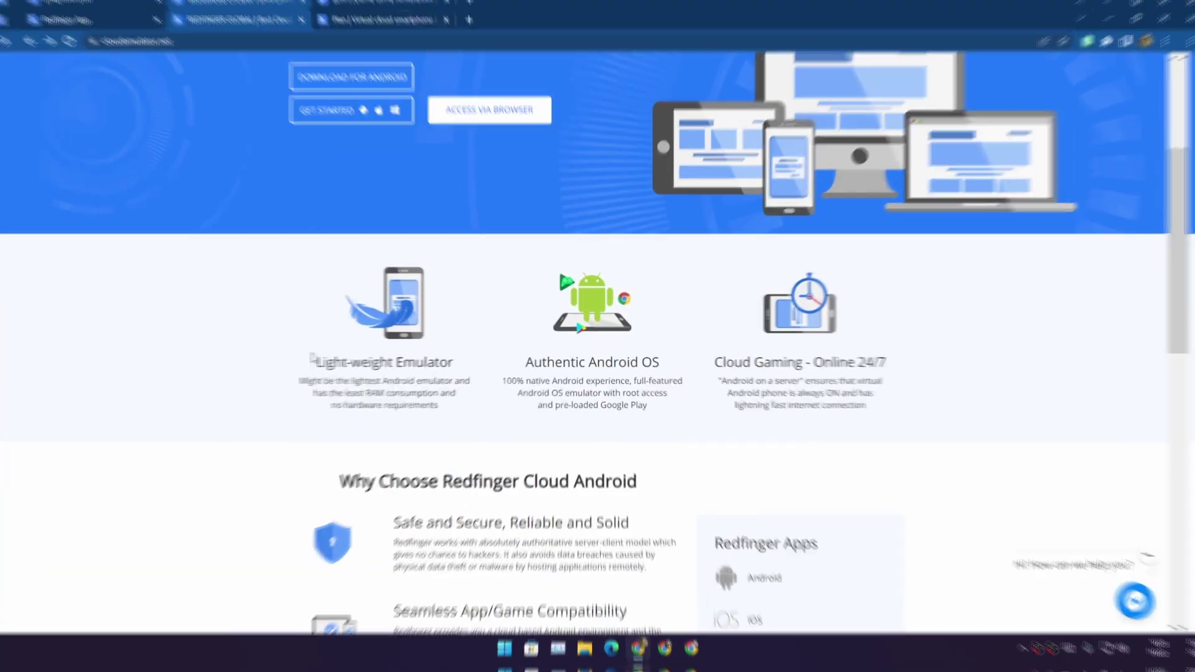
# Highlight the 'Light-weight Emulator' and 'Cloud Gaming - Online 24/7' headings on the homepage.
pyautogui.moveTo(311, 362); pyautogui.dragTo(665, 364)
pyautogui.scroll(-1, 668, 304)
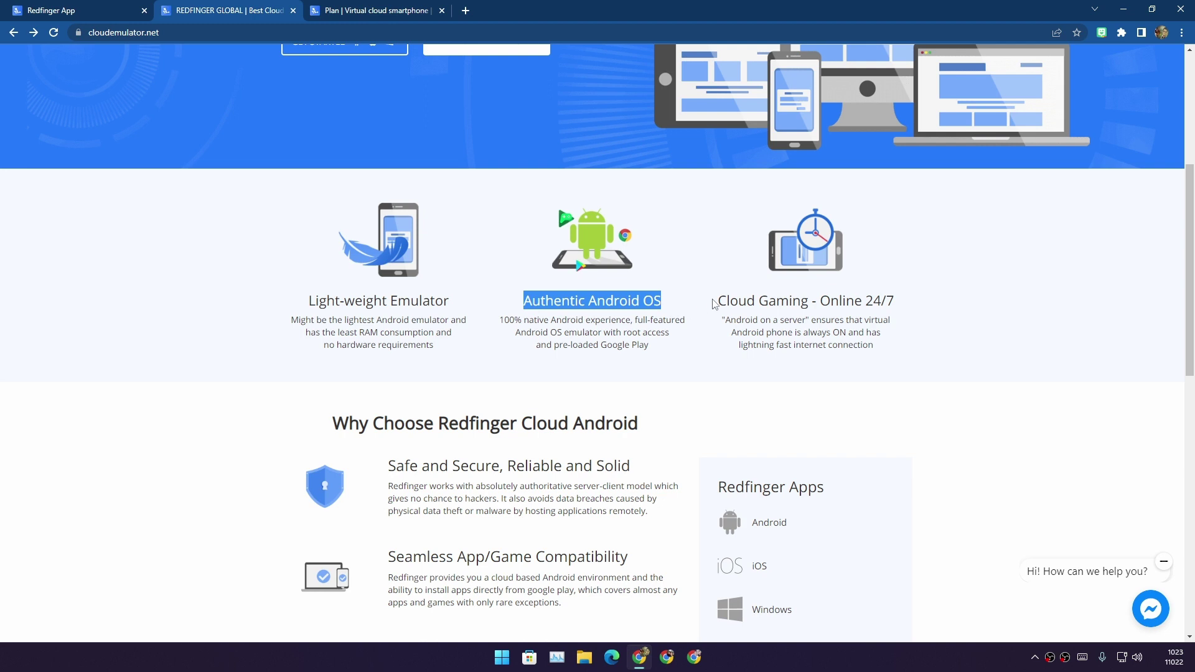
pyautogui.moveTo(717, 303); pyautogui.dragTo(897, 304)
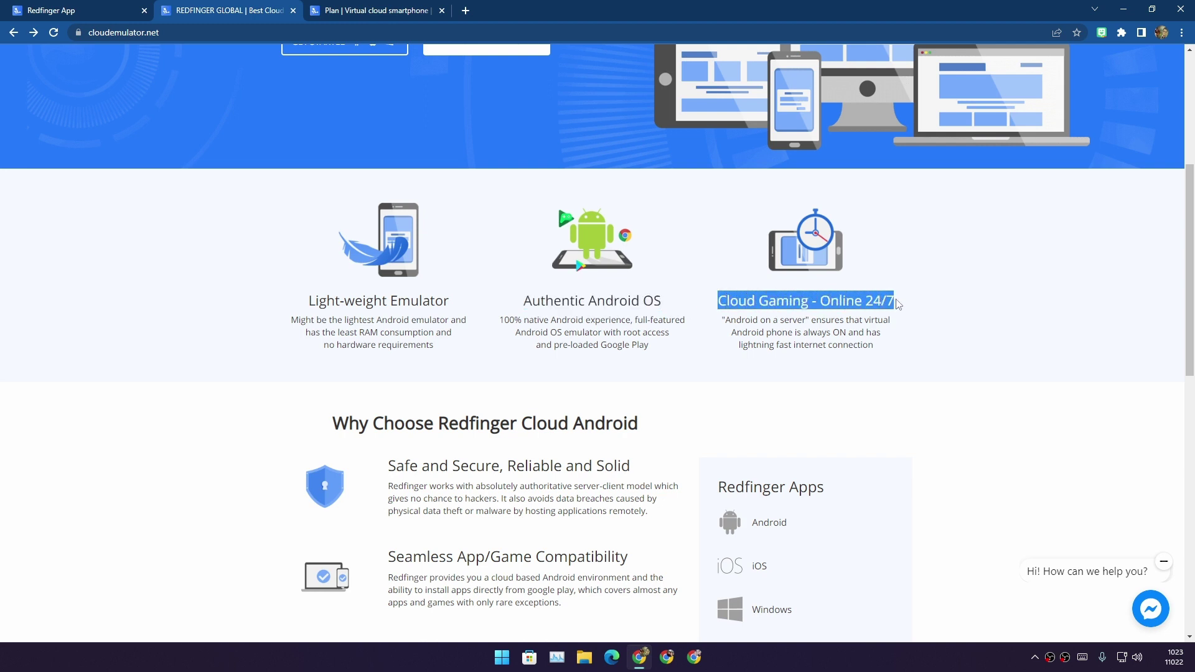
pyautogui.scroll(-2, 666, 379)
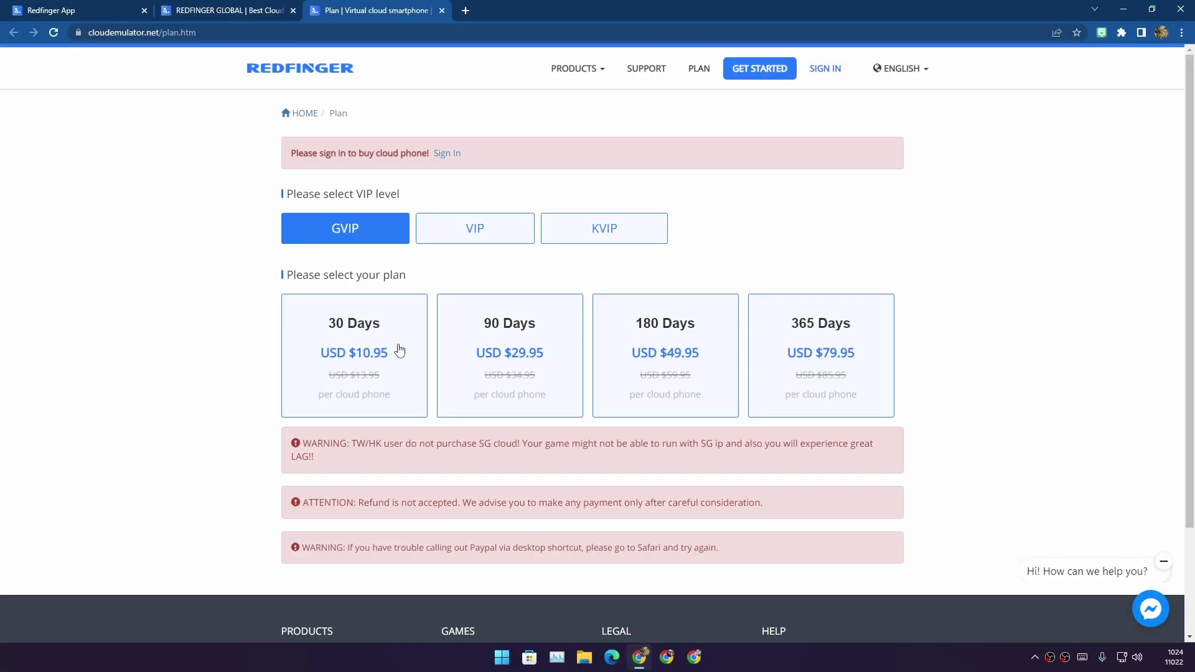
pyautogui.scroll(-1, 399, 351)
pyautogui.scroll(1, 416, 320)
# Highlight the 'Safe and Secure, Reliable and Solid' heading, then bring the cloud phone to its clock page.
pyautogui.hotkey('ctrl', 'shift', 'Tab')
pyautogui.moveTo(388, 216); pyautogui.dragTo(645, 217)
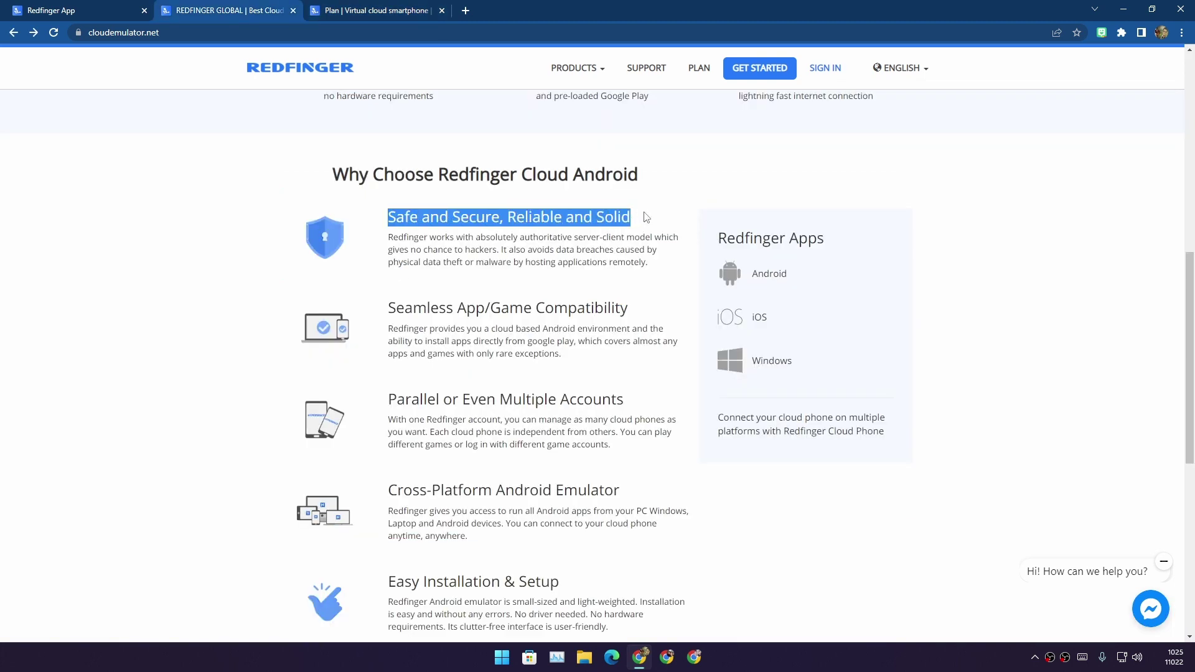
pyautogui.scroll(5, 624, 356)
pyautogui.hotkey('ctrl', 'shift', 'Tab')
pyautogui.moveTo(544, 419); pyautogui.dragTo(720, 416)
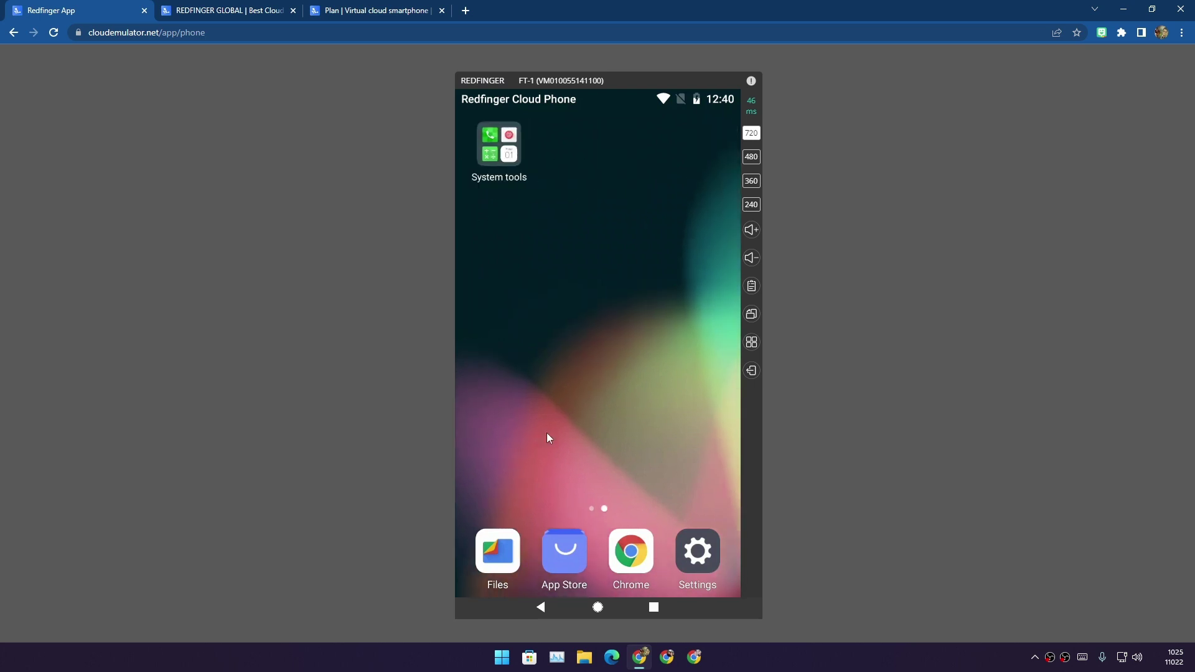
# Try Google Play, then the Phone app from the System tools folder, returning home each time.
pyautogui.click(497, 309)
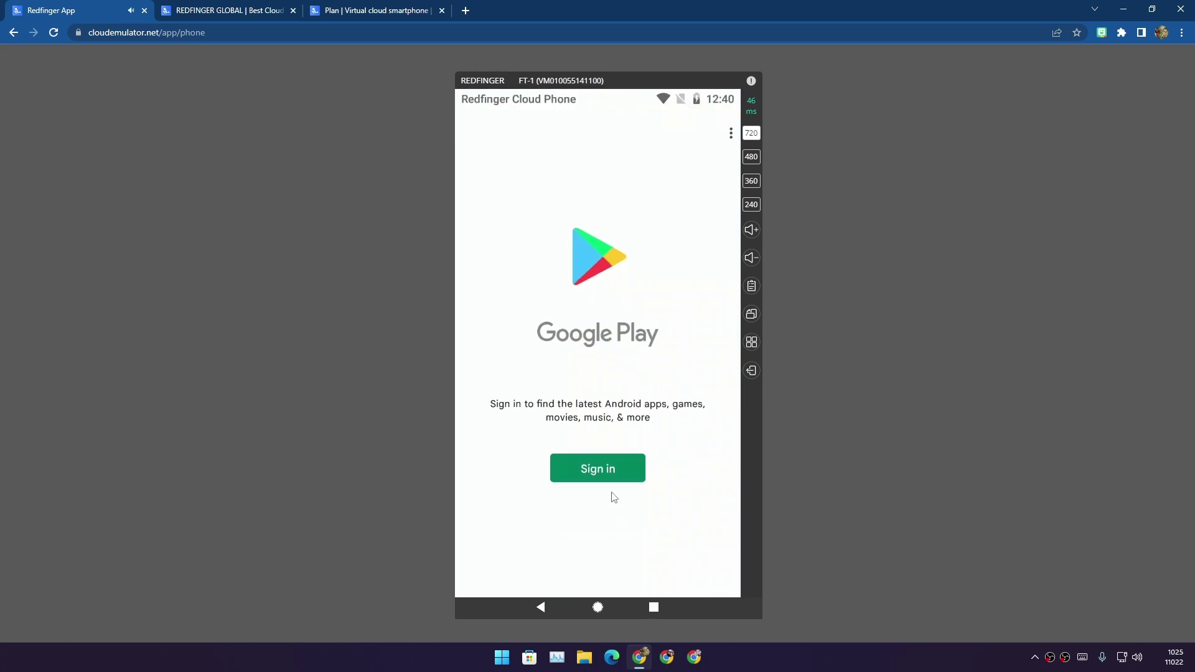
pyautogui.click(599, 608)
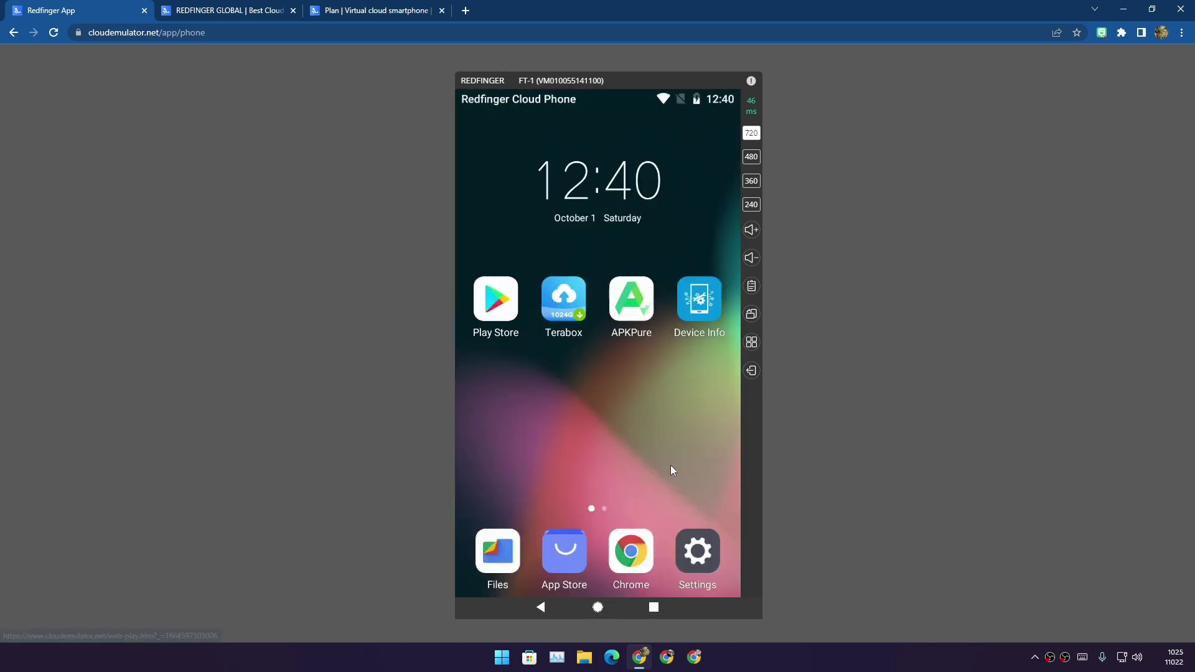
pyautogui.moveTo(508, 428); pyautogui.dragTo(578, 414)
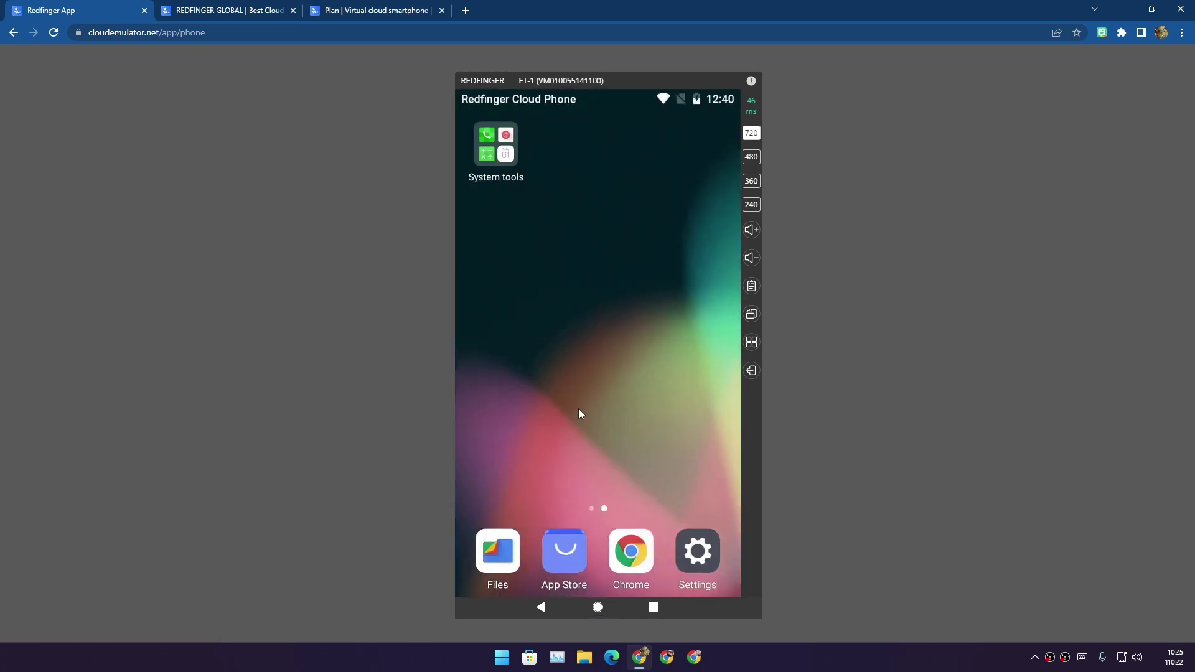
pyautogui.click(489, 139)
pyautogui.click(548, 255)
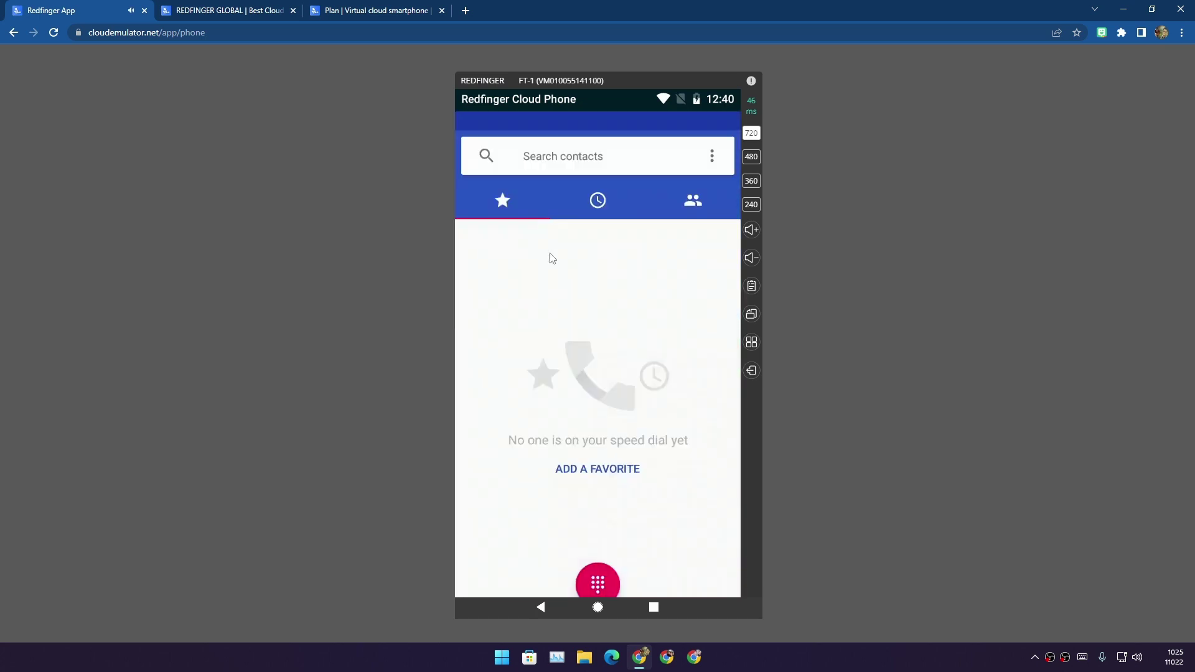
pyautogui.click(598, 609)
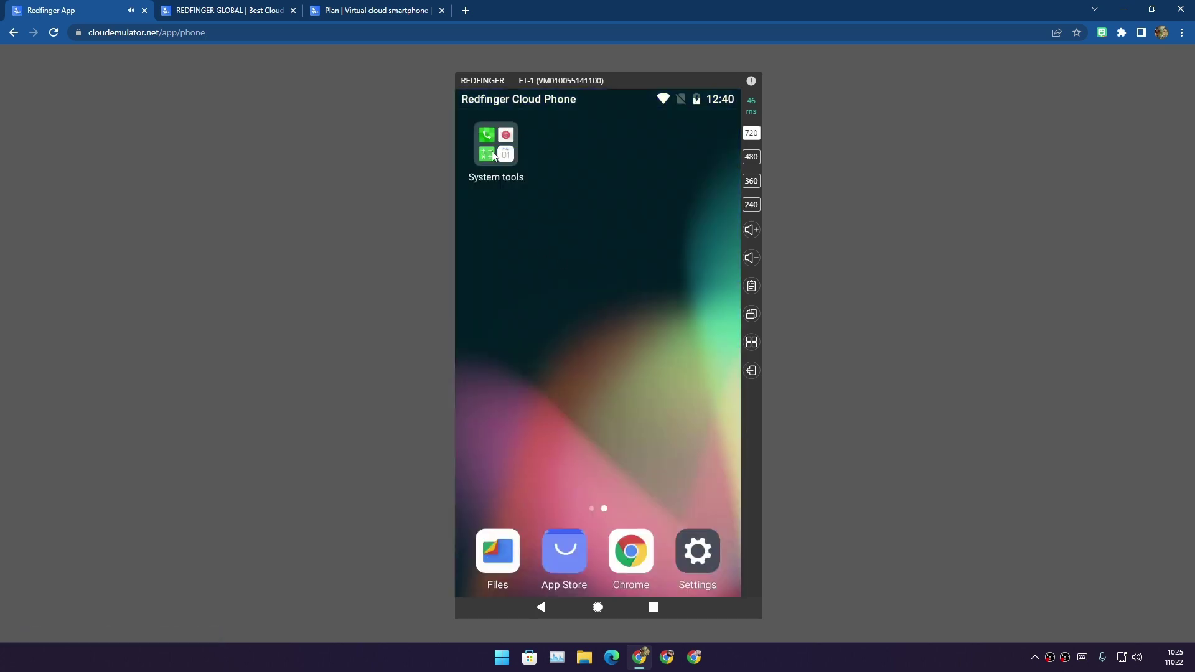
pyautogui.click(490, 141)
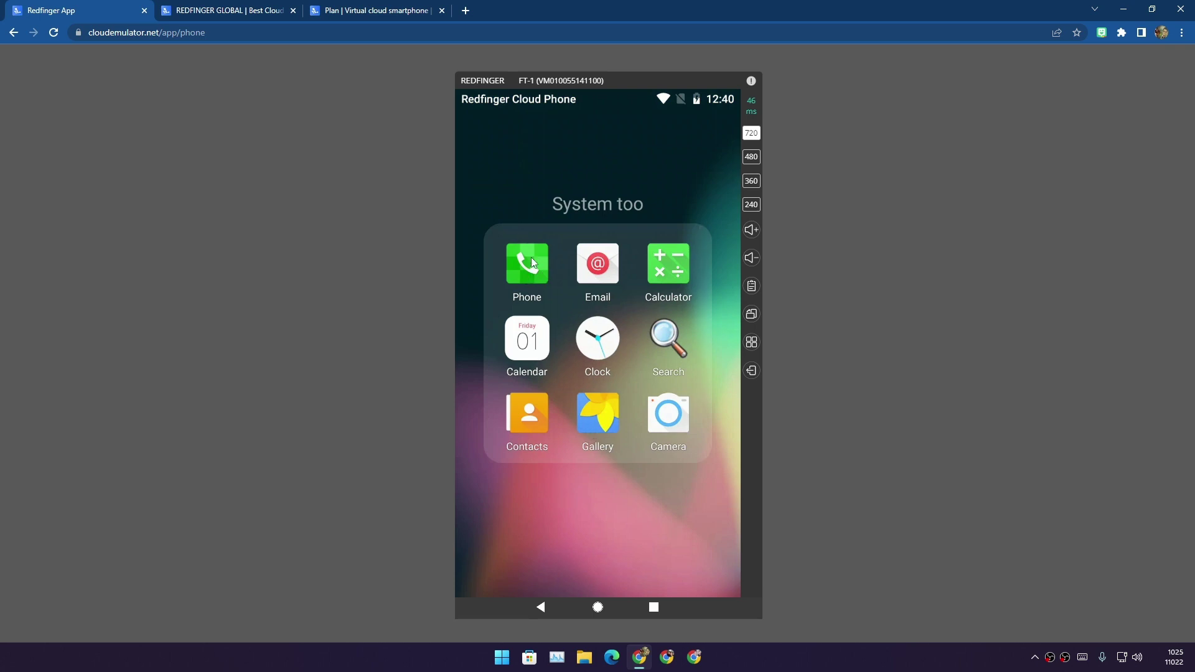
pyautogui.click(532, 191)
pyautogui.moveTo(506, 415)
pyautogui.mouseDown()
pyautogui.moveTo(570, 378)
pyautogui.moveTo(655, 366)
pyautogui.mouseUp()
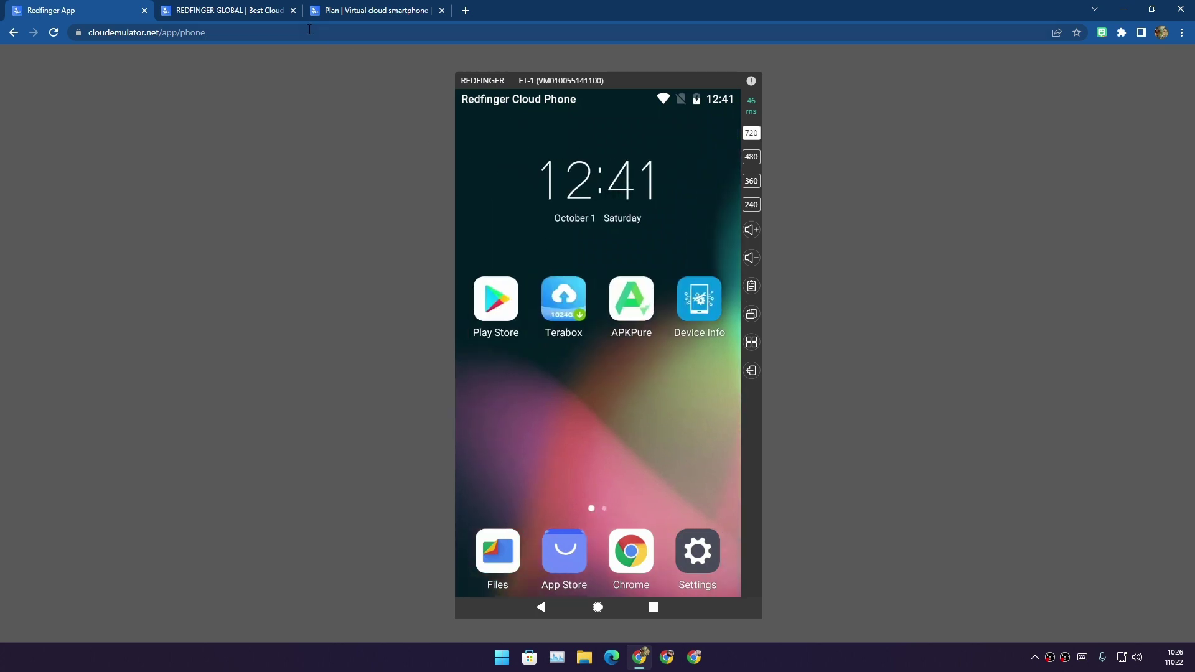
# Highlight the Android Emulator headline, glance at plan pricing, then go back to the cloud phone.
pyautogui.click(250, 7)
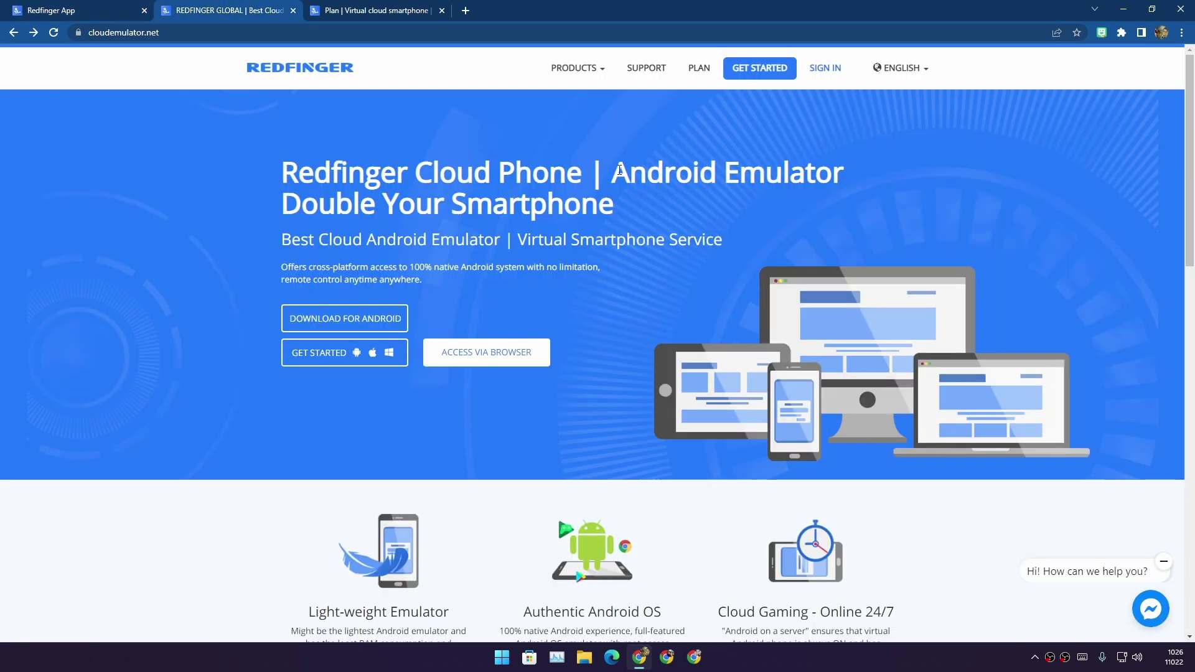
pyautogui.moveTo(613, 173); pyautogui.dragTo(683, 210)
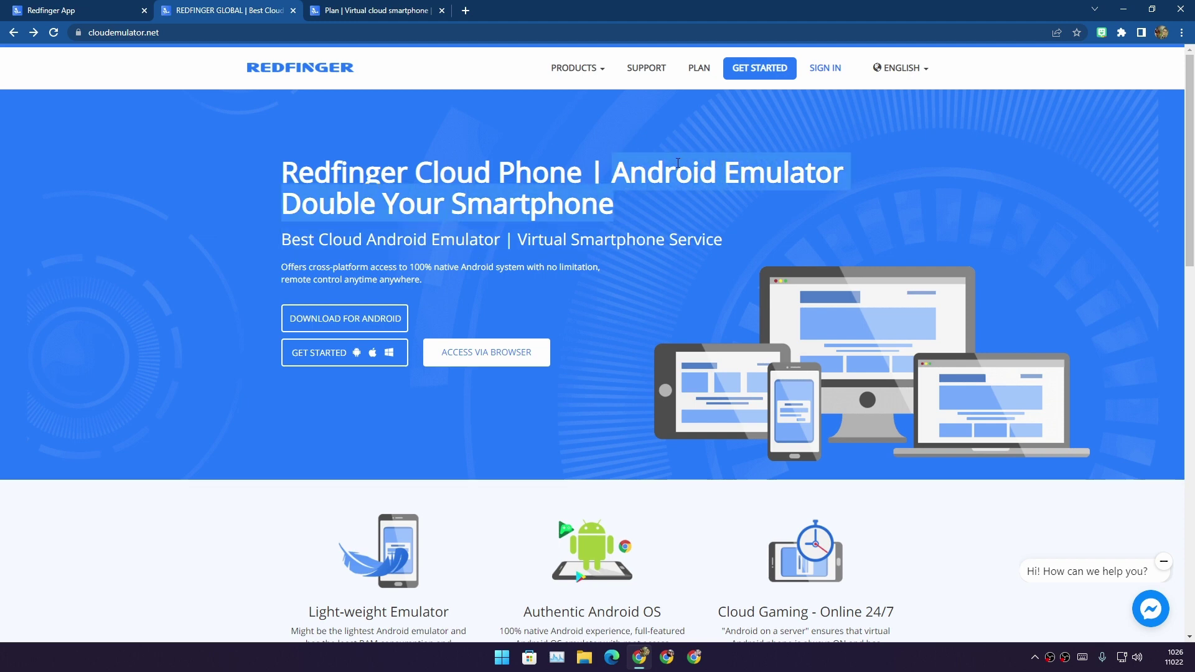
pyautogui.click(668, 159)
pyautogui.click(365, 11)
pyautogui.click(231, 7)
pyautogui.click(57, 11)
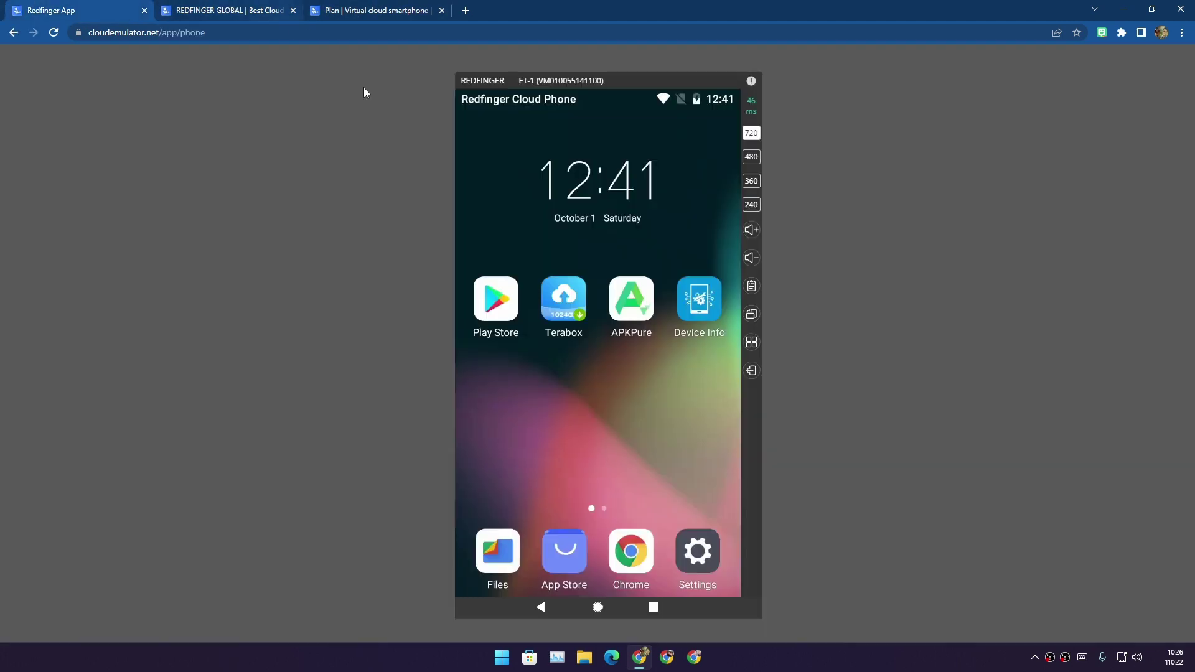
# Check Device Info's dashboard and device details (Samsung SM-N960U), then return to the home screen.
pyautogui.click(699, 306)
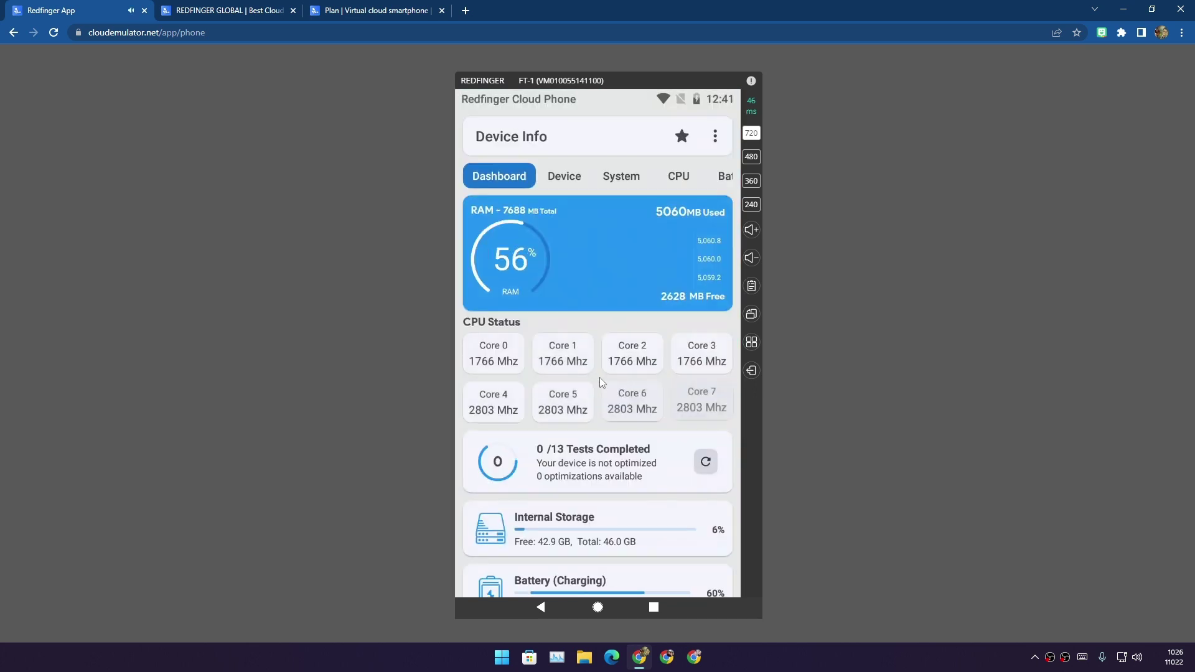
pyautogui.click(565, 175)
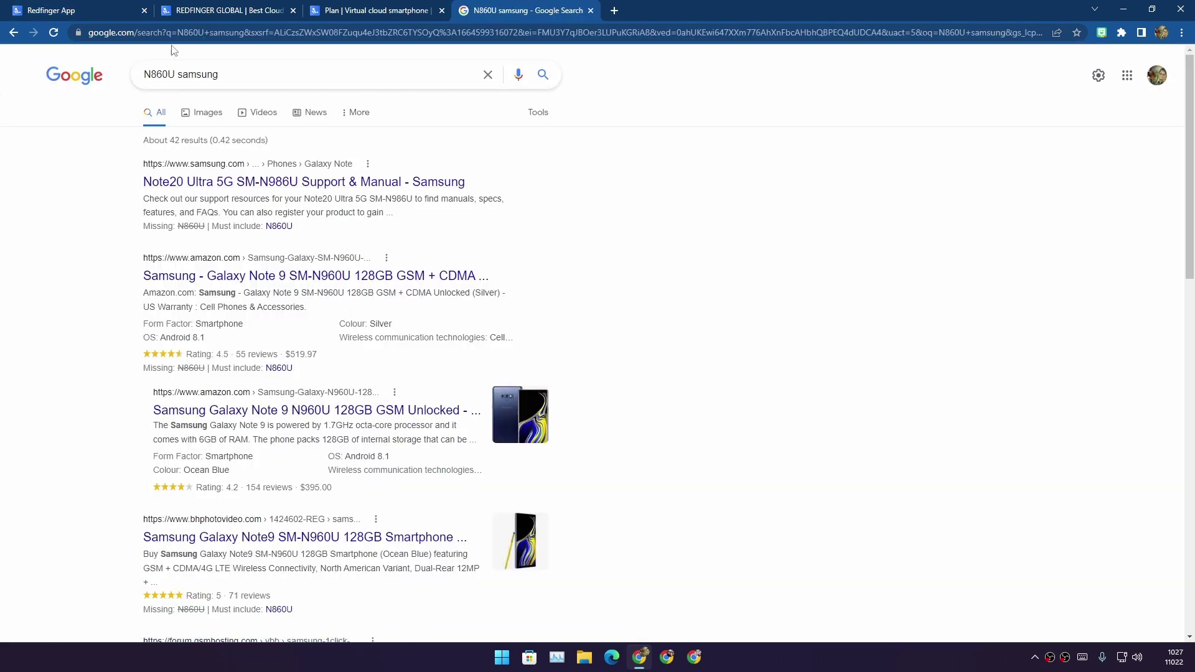
pyautogui.click(94, 12)
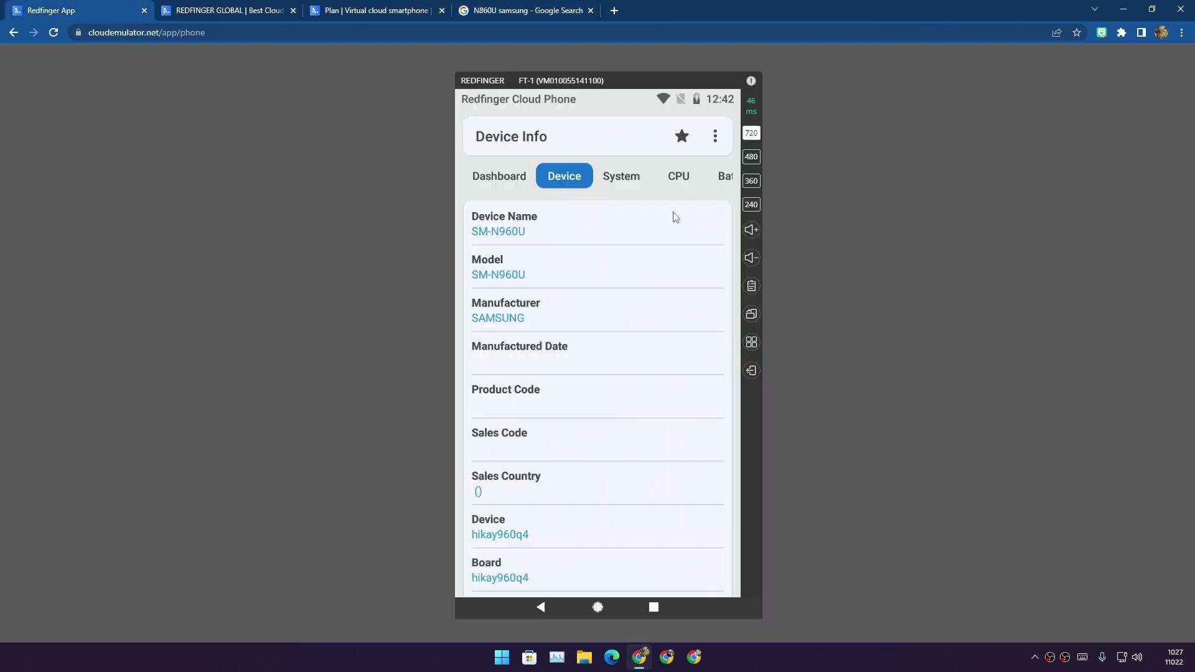
pyautogui.scroll(-5, 573, 472)
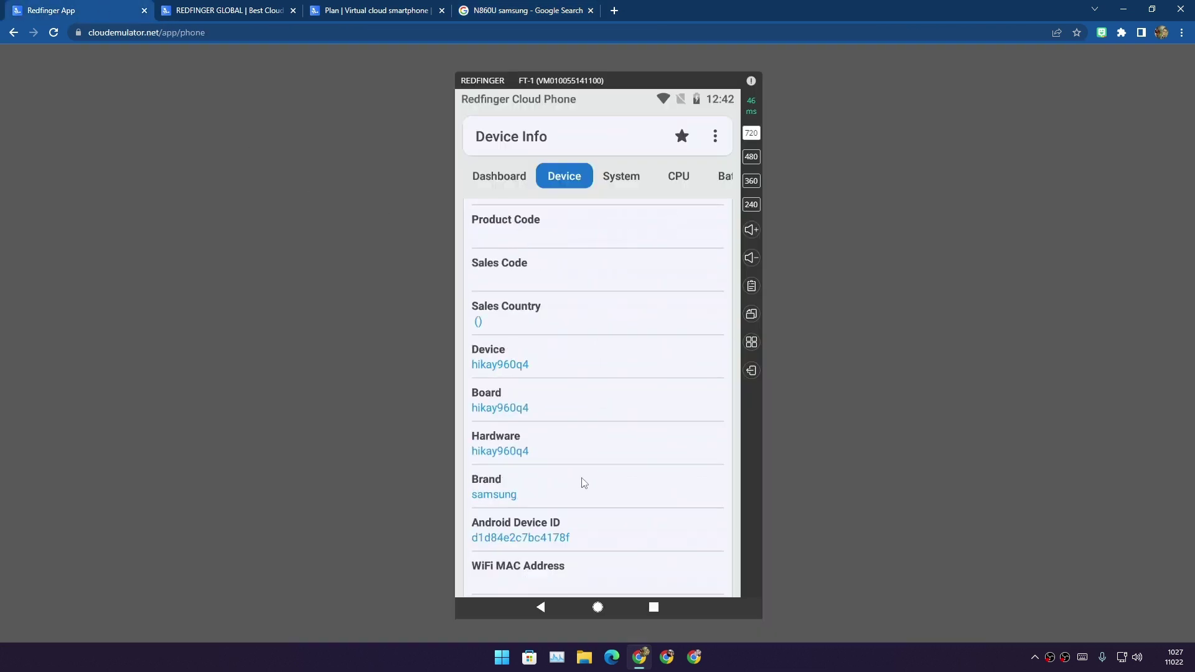
pyautogui.click(597, 607)
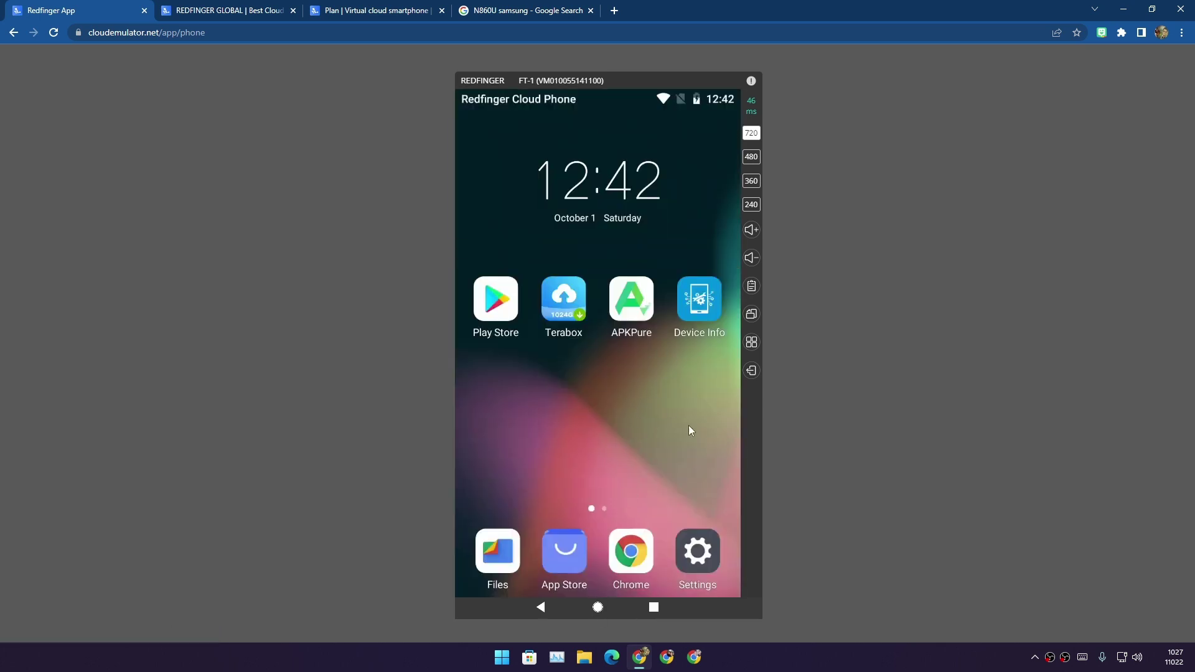
# Review About phone (model SM-N960U, Android 8.1.0), then go back to the Settings list.
pyautogui.click(700, 550)
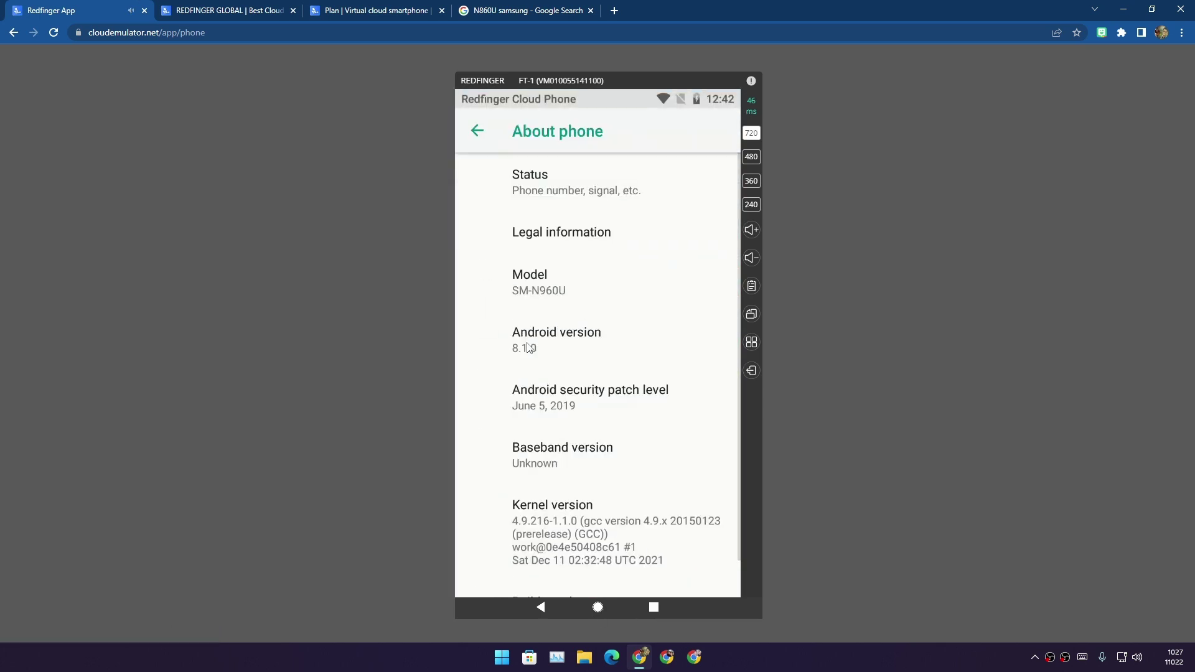
pyautogui.scroll(-1, 525, 364)
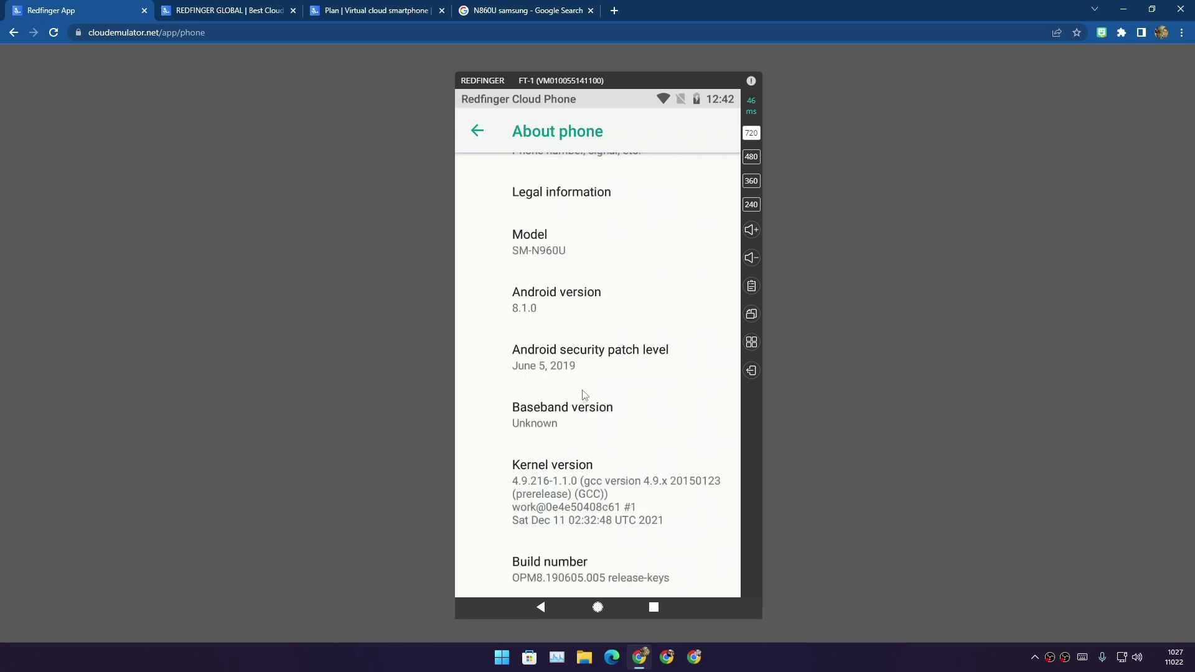
pyautogui.click(478, 132)
pyautogui.moveTo(587, 454)
pyautogui.mouseDown()
pyautogui.moveTo(609, 214)
pyautogui.moveTo(614, 275)
pyautogui.moveTo(612, 228)
pyautogui.mouseUp()
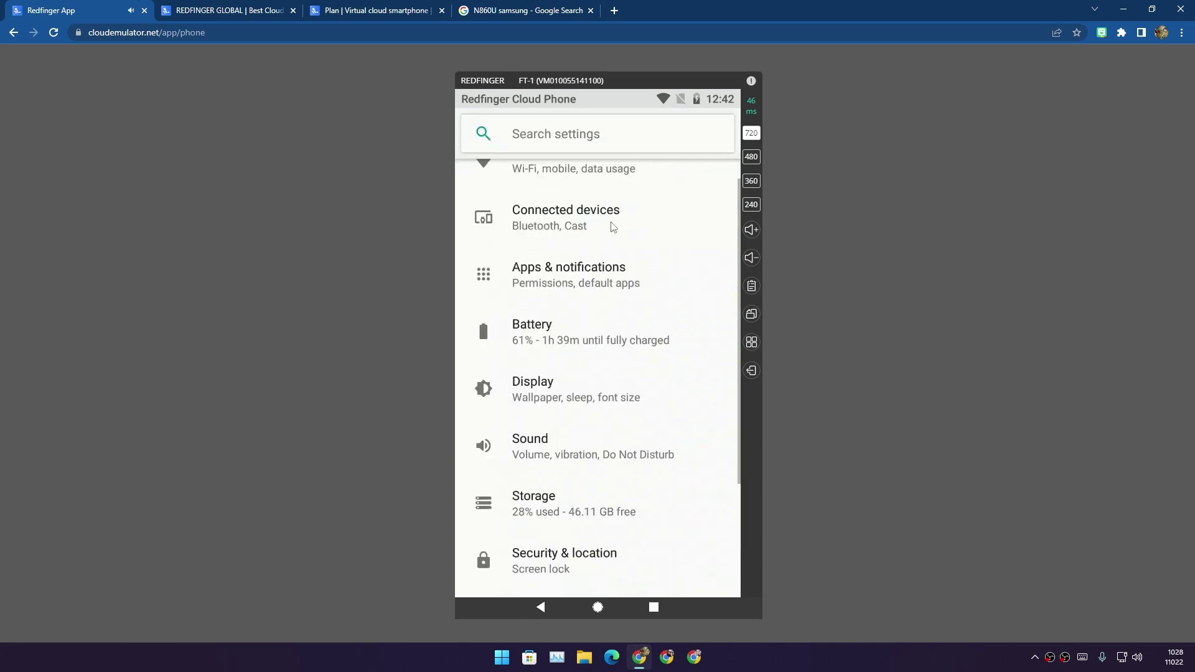
# Check the CPU and memory details in Device Info, reopening it from the recent apps.
pyautogui.click(597, 609)
pyautogui.click(587, 306)
pyautogui.moveTo(585, 454)
pyautogui.mouseDown()
pyautogui.moveTo(588, 383)
pyautogui.moveTo(515, 454)
pyautogui.mouseUp()
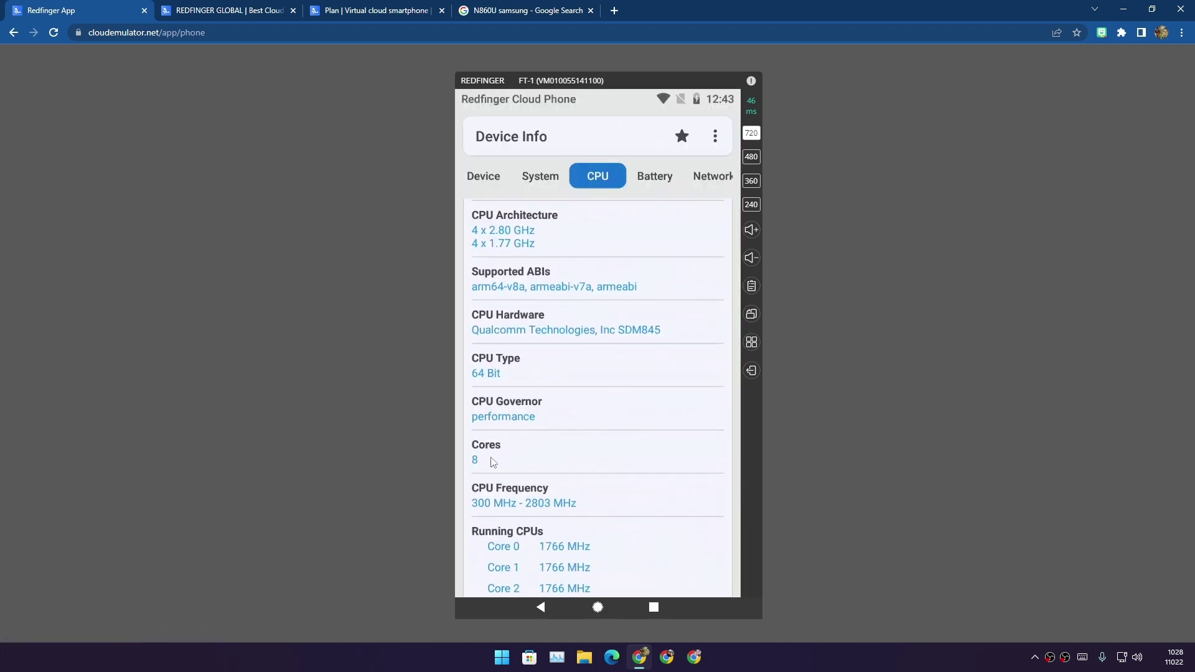
pyautogui.moveTo(607, 393)
pyautogui.mouseDown()
pyautogui.moveTo(611, 424)
pyautogui.moveTo(619, 350)
pyautogui.moveTo(525, 311)
pyautogui.mouseUp()
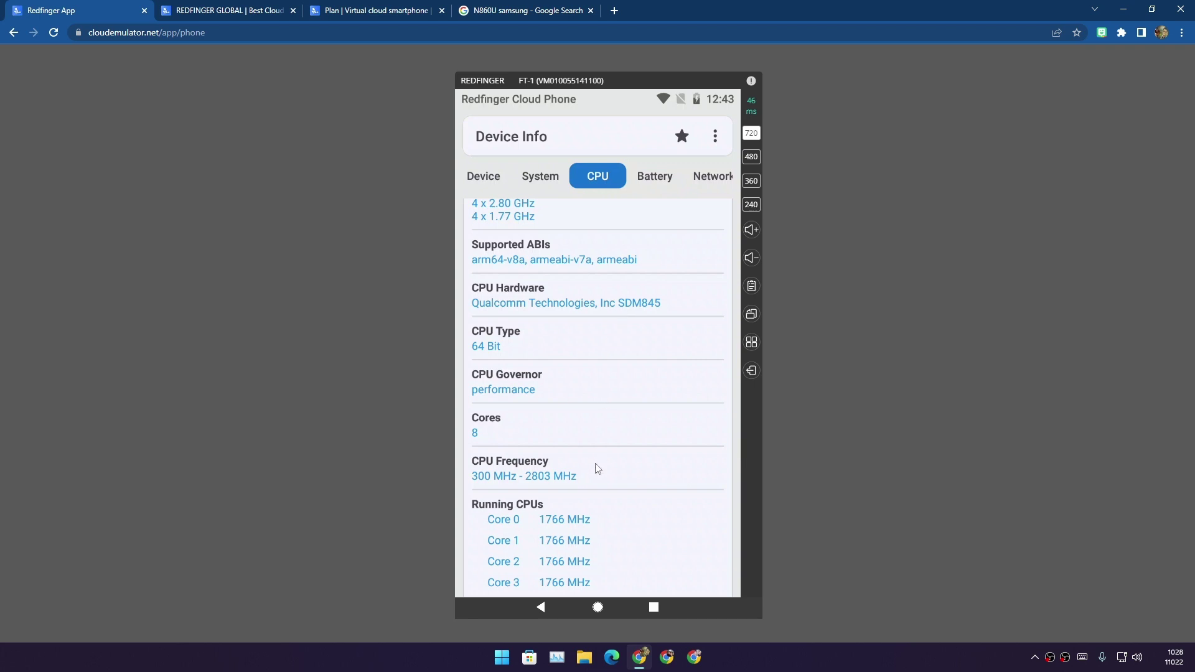
pyautogui.scroll(-2, 608, 411)
pyautogui.scroll(2, 615, 420)
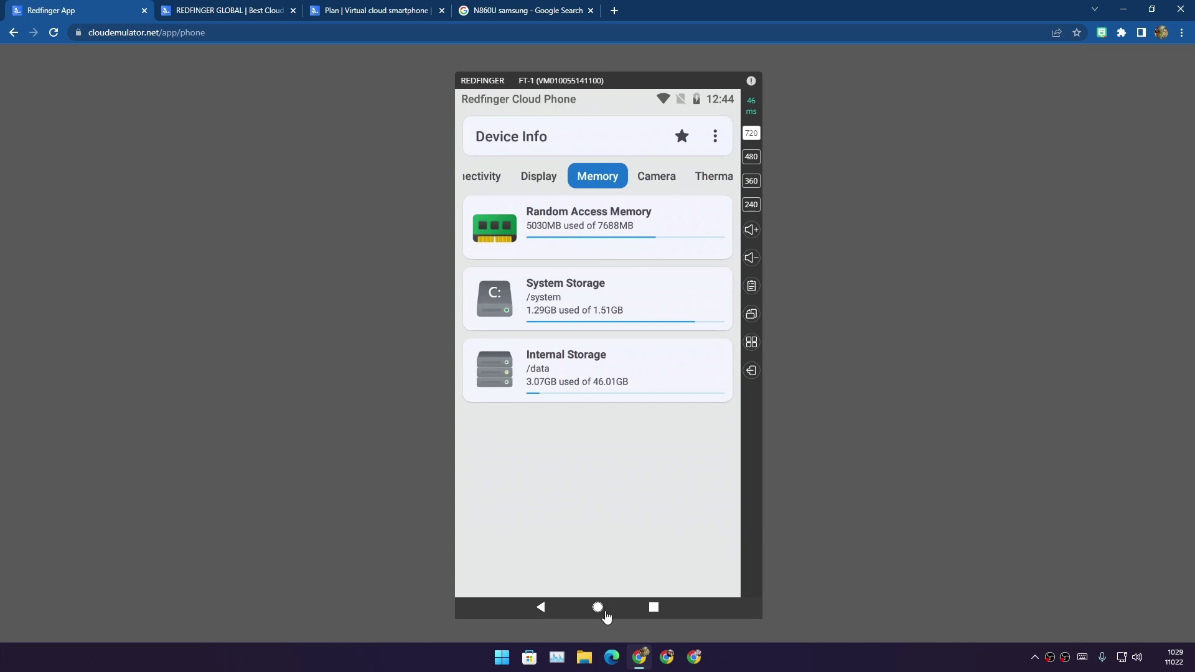
pyautogui.click(654, 607)
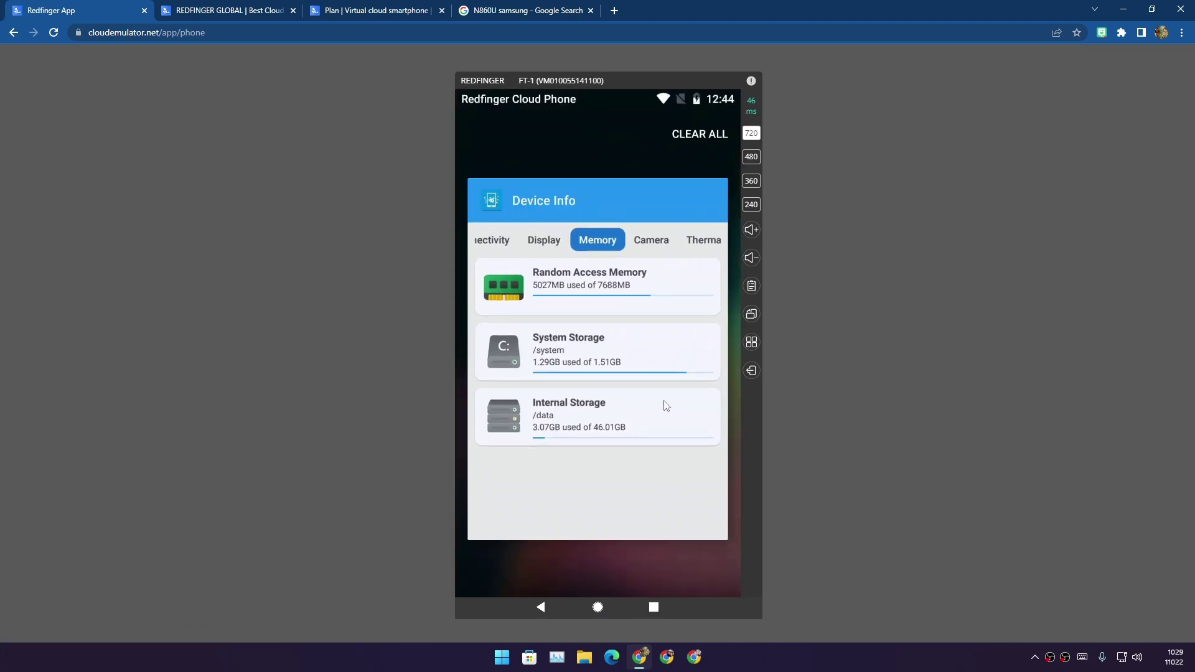
pyautogui.click(625, 291)
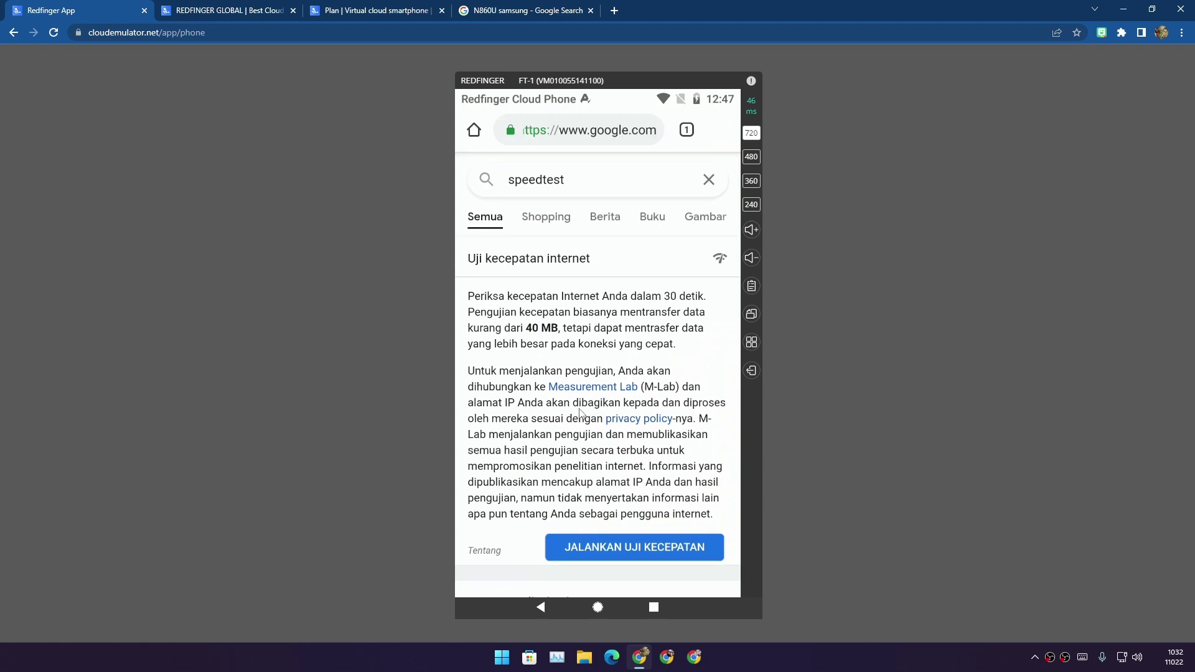
pyautogui.scroll(-1, 579, 410)
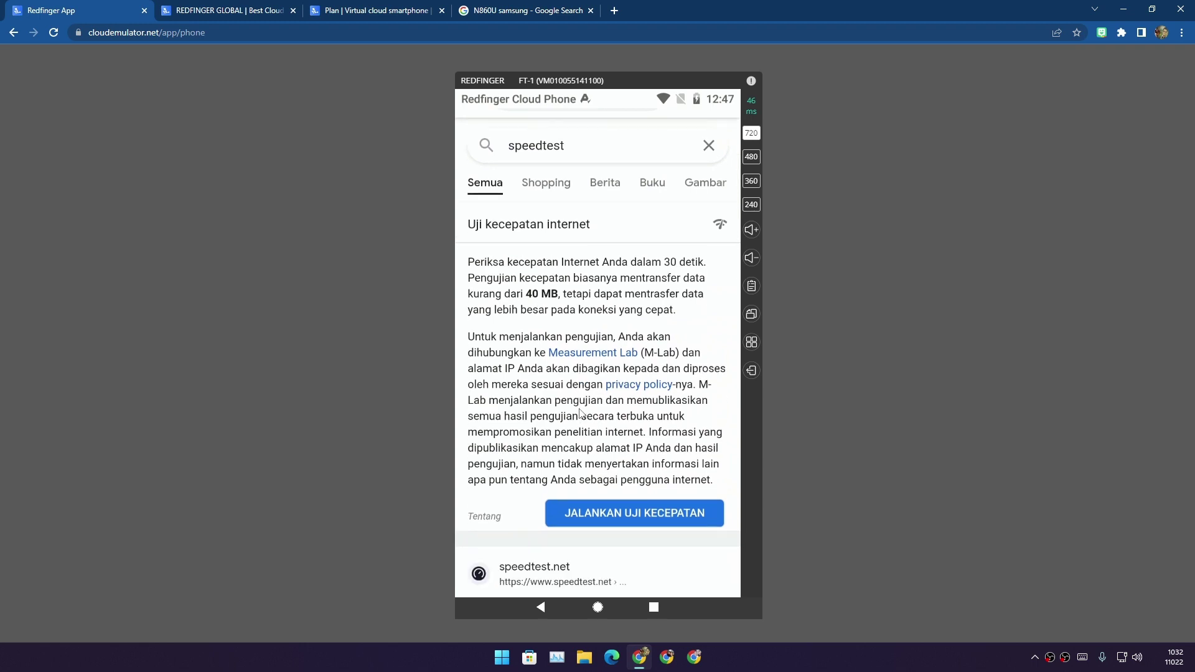
# Run Google's speed test to a 12.1 Mbps download result, then close it.
pyautogui.click(598, 511)
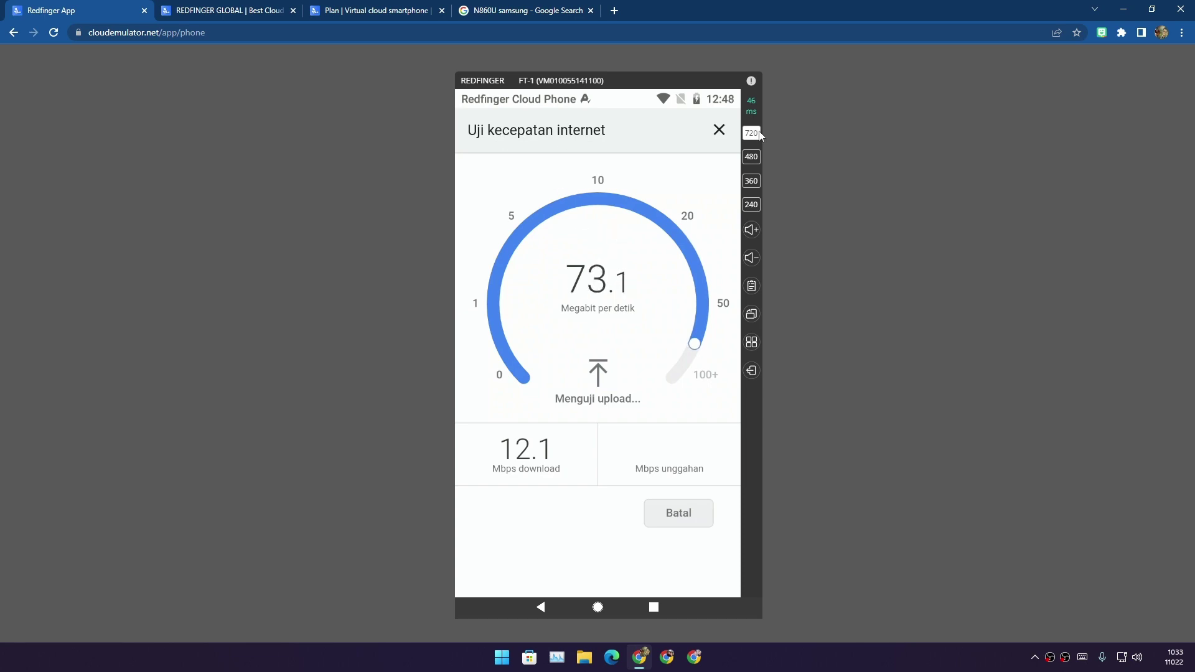
pyautogui.click(717, 130)
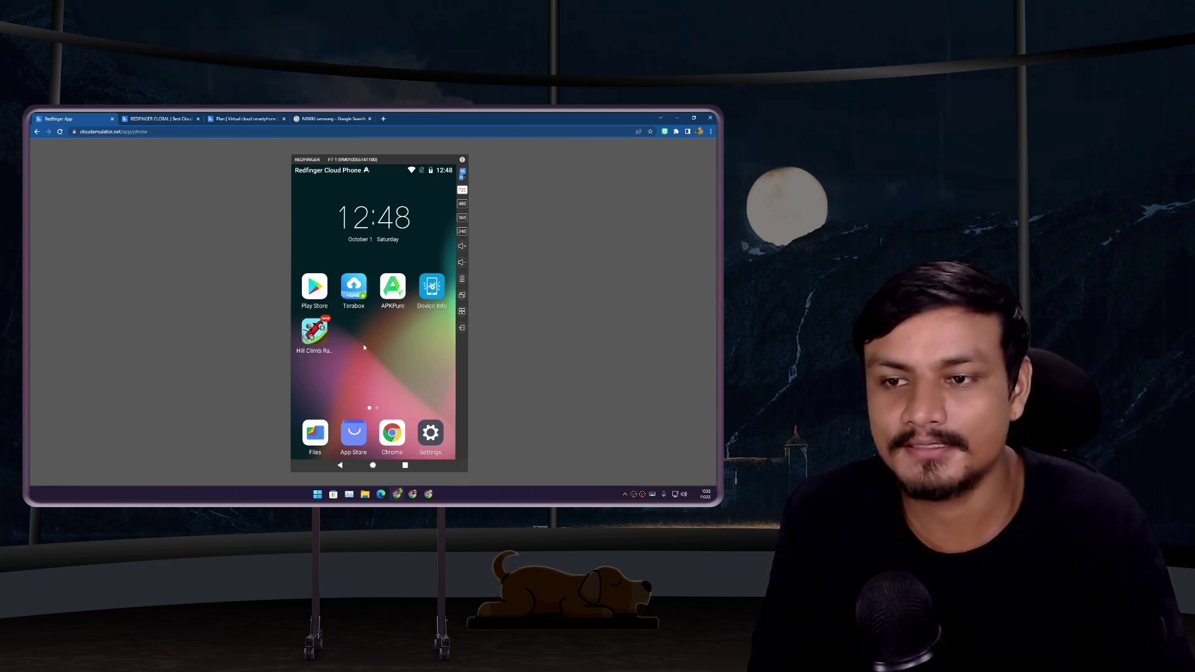
# Flip between the first and second home screen pages, ending on the first.
pyautogui.moveTo(421, 354)
pyautogui.mouseDown()
pyautogui.moveTo(308, 353)
pyautogui.moveTo(413, 354)
pyautogui.mouseUp()
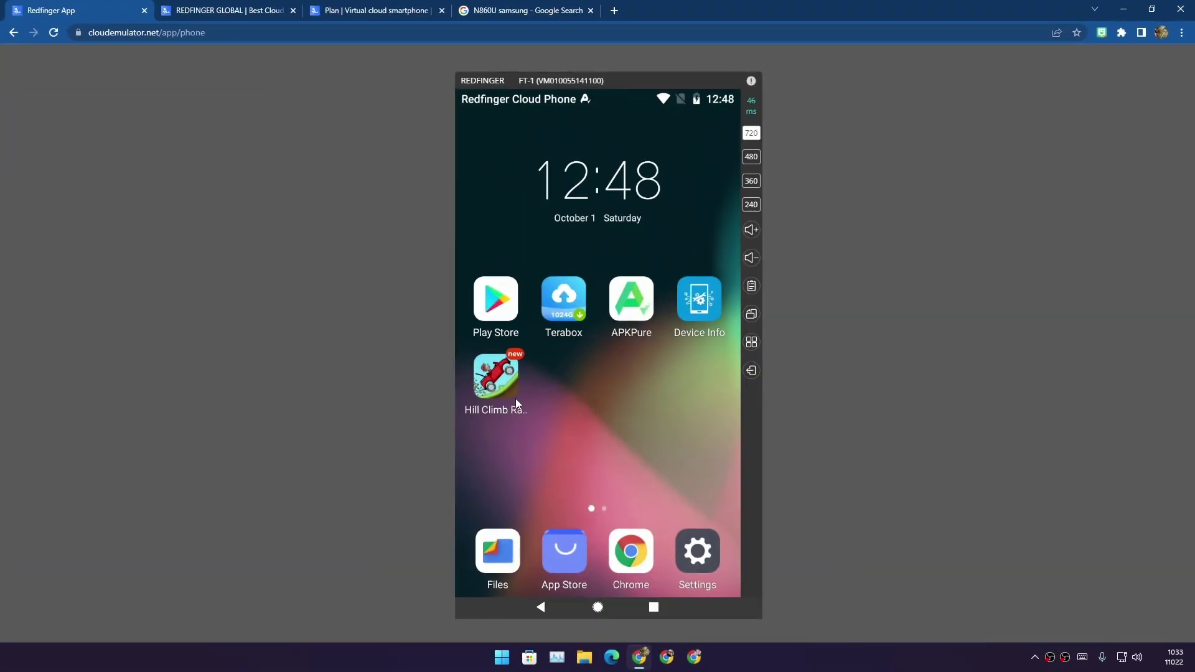
pyautogui.moveTo(710, 449); pyautogui.dragTo(614, 451)
pyautogui.moveTo(558, 425); pyautogui.dragTo(697, 414)
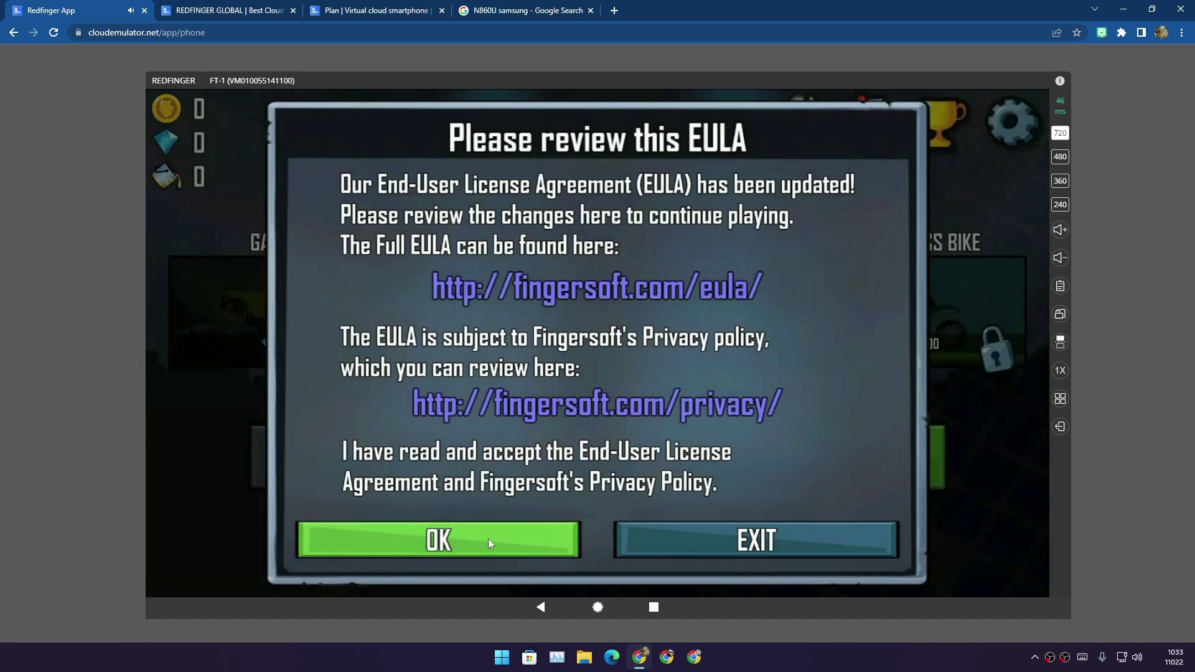
# Accept the EULA and ad consent, start the first stage, and brake while climbing the hill.
pyautogui.click(489, 538)
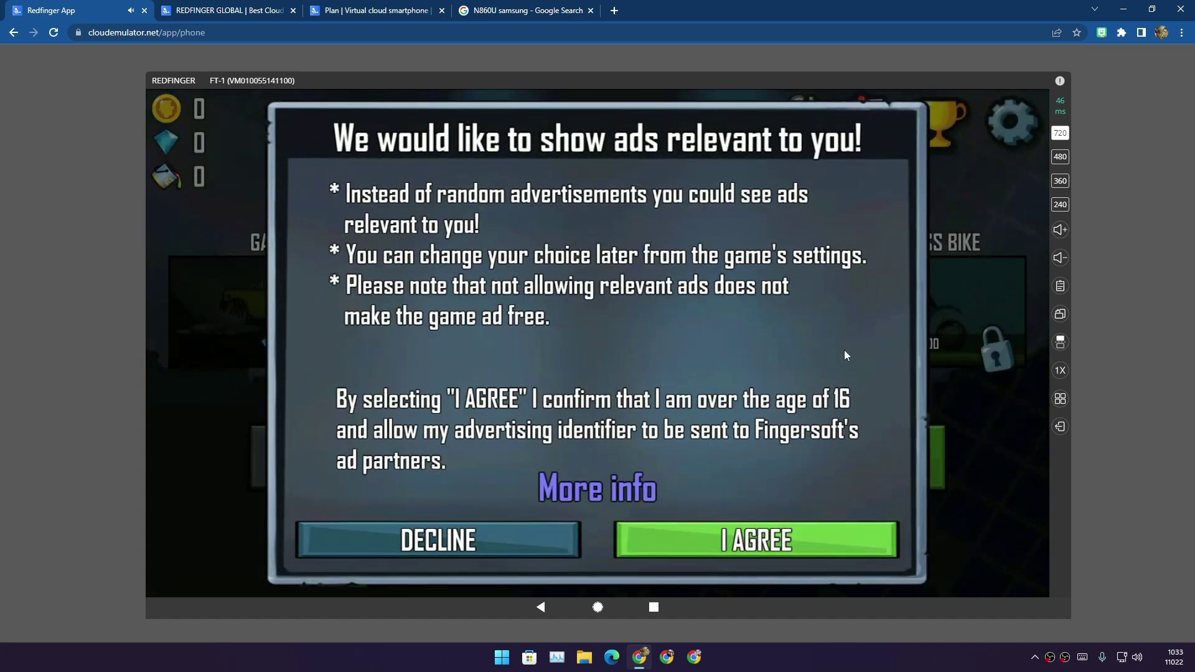
pyautogui.click(742, 544)
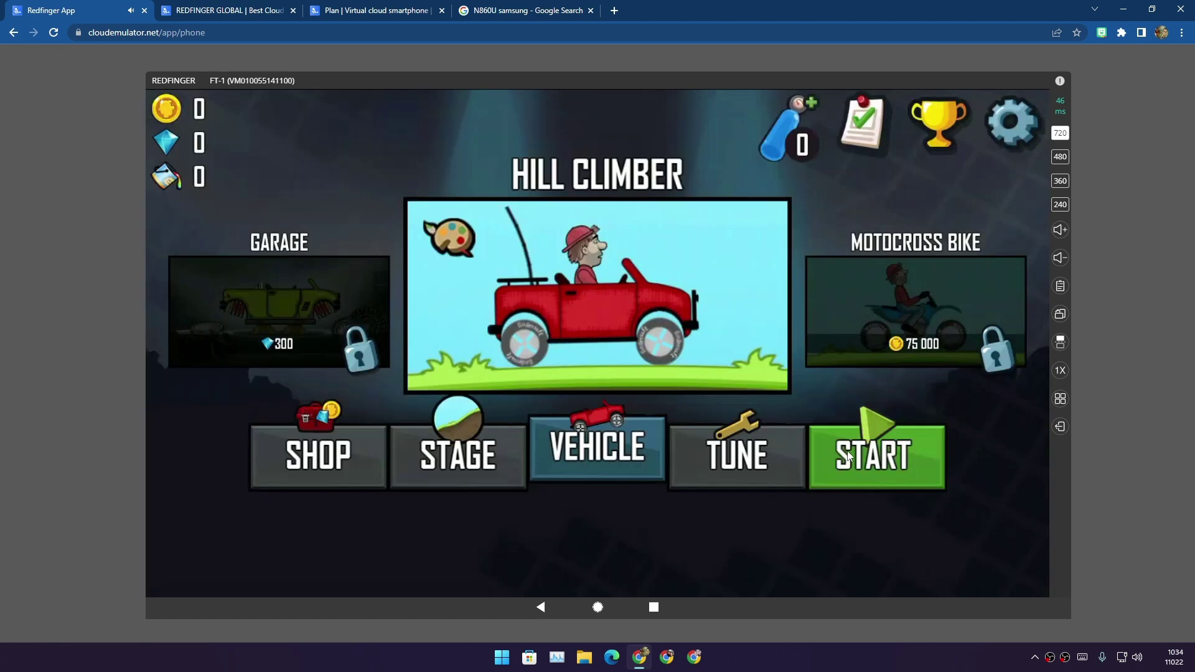
pyautogui.click(861, 426)
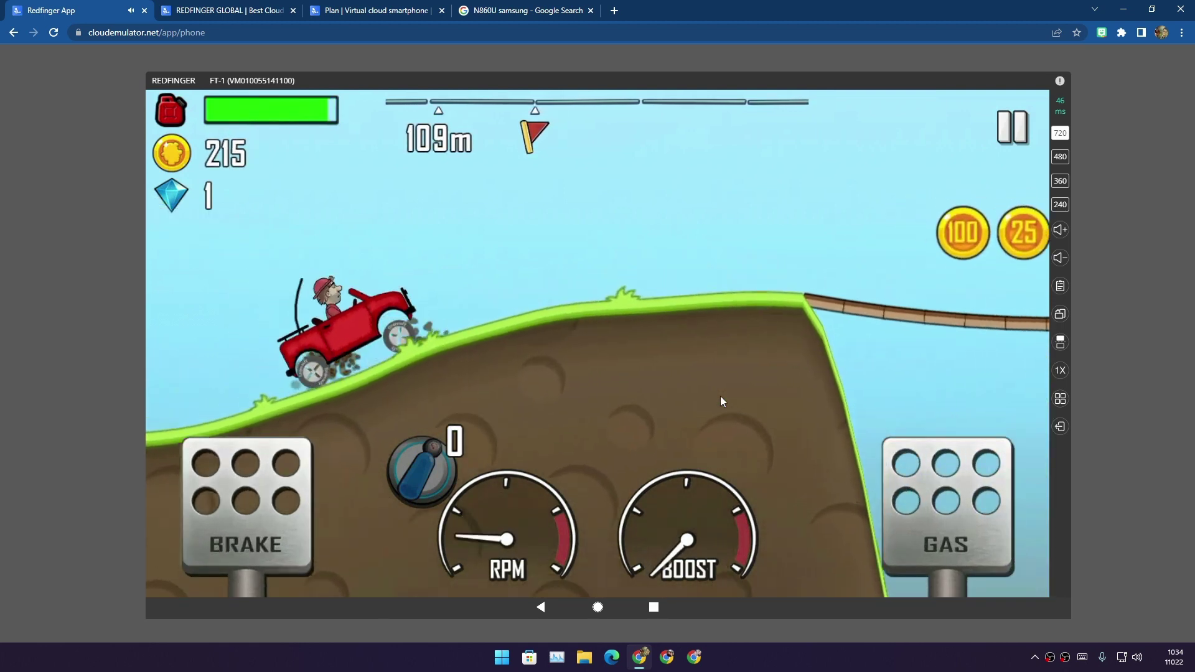
pyautogui.press('Left')
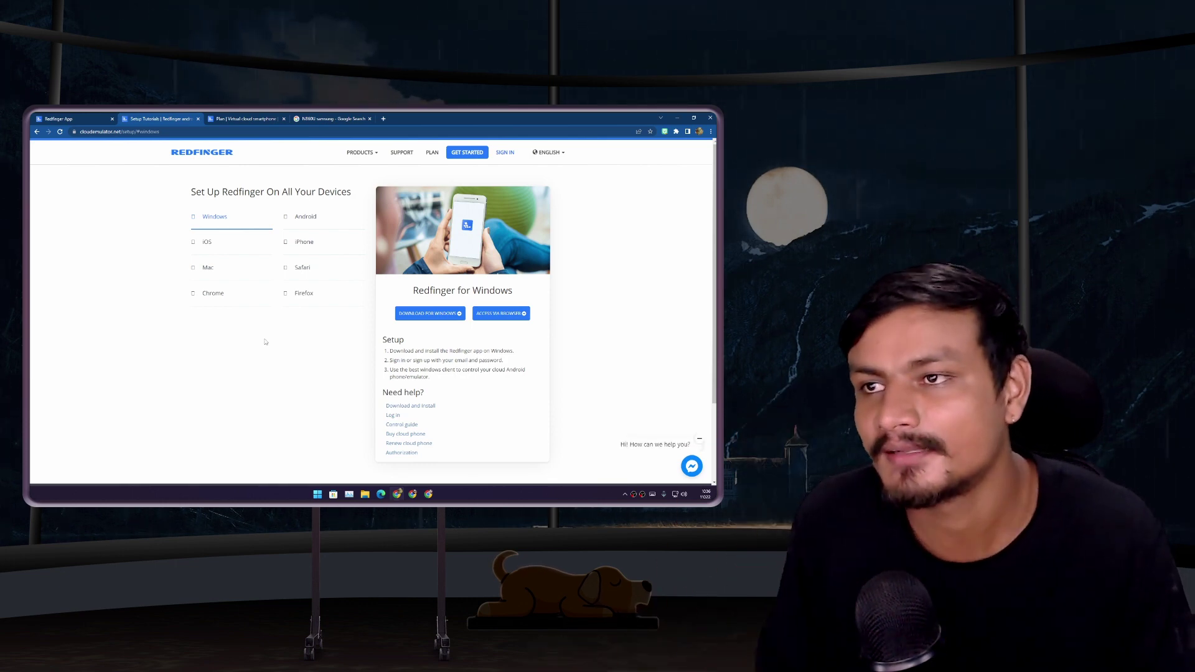
# Return to the cloud phone and swipe between its first and second home screen pages.
pyautogui.click(75, 119)
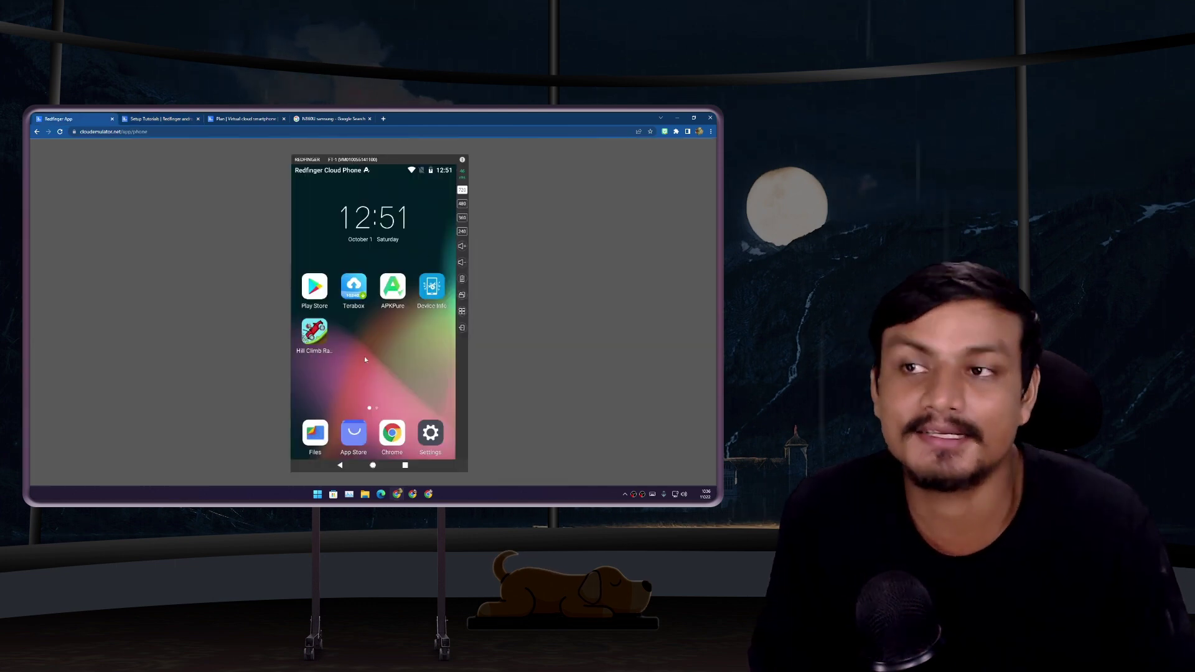
pyautogui.moveTo(336, 352); pyautogui.dragTo(194, 175)
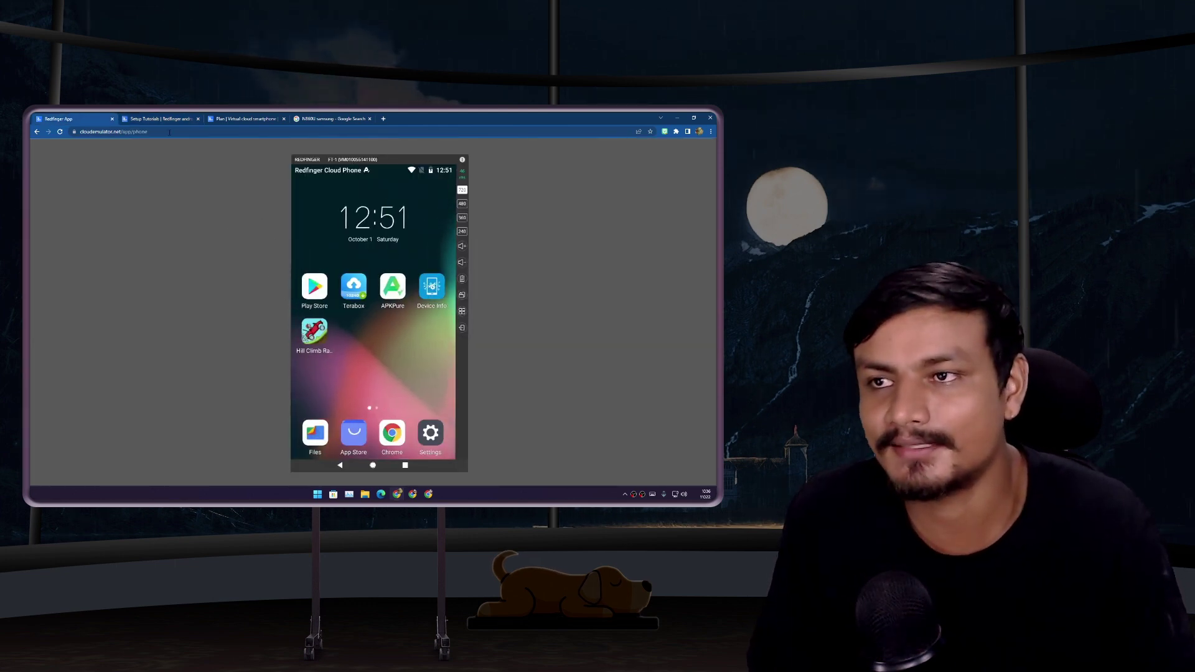
pyautogui.hotkey('ctrl', 'Tab')
# Compare the Redfinger for iOS and Redfinger for iPhone setup guides, ending on iOS.
pyautogui.click(207, 242)
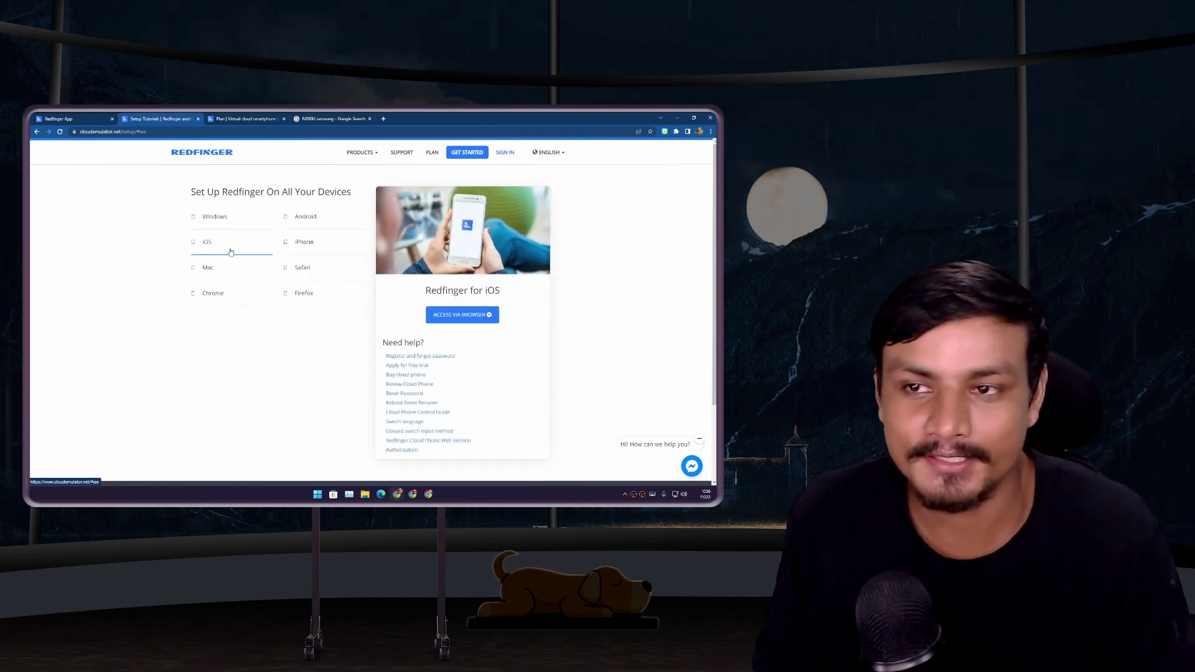
pyautogui.click(307, 252)
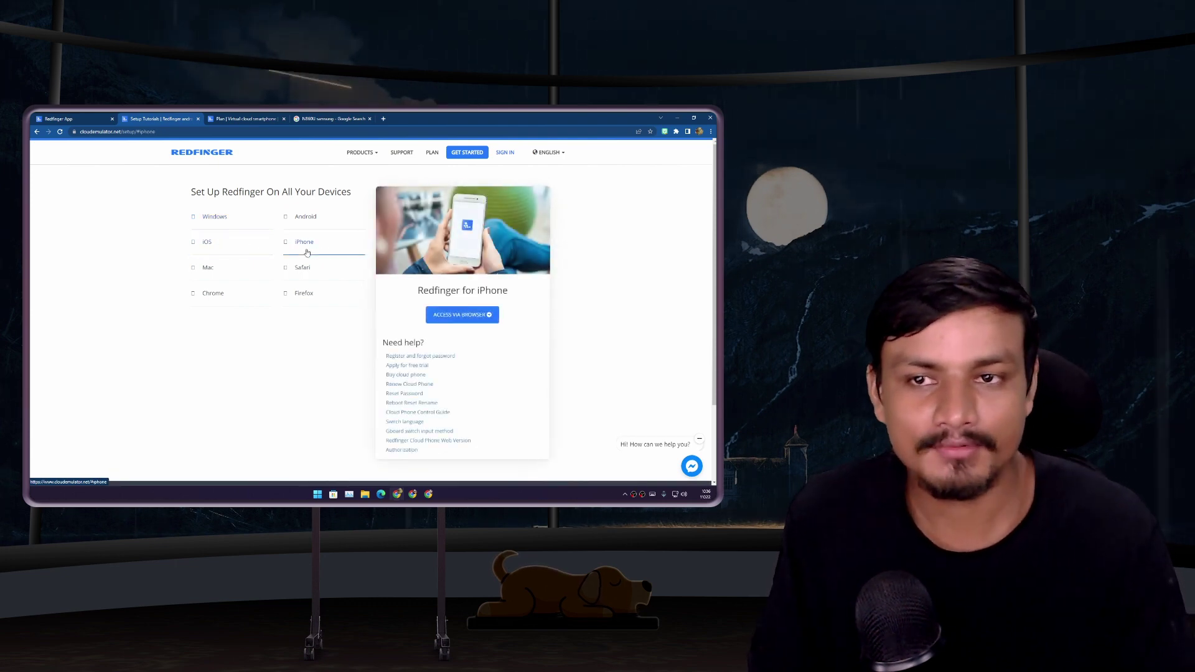
pyautogui.click(207, 243)
pyautogui.click(304, 243)
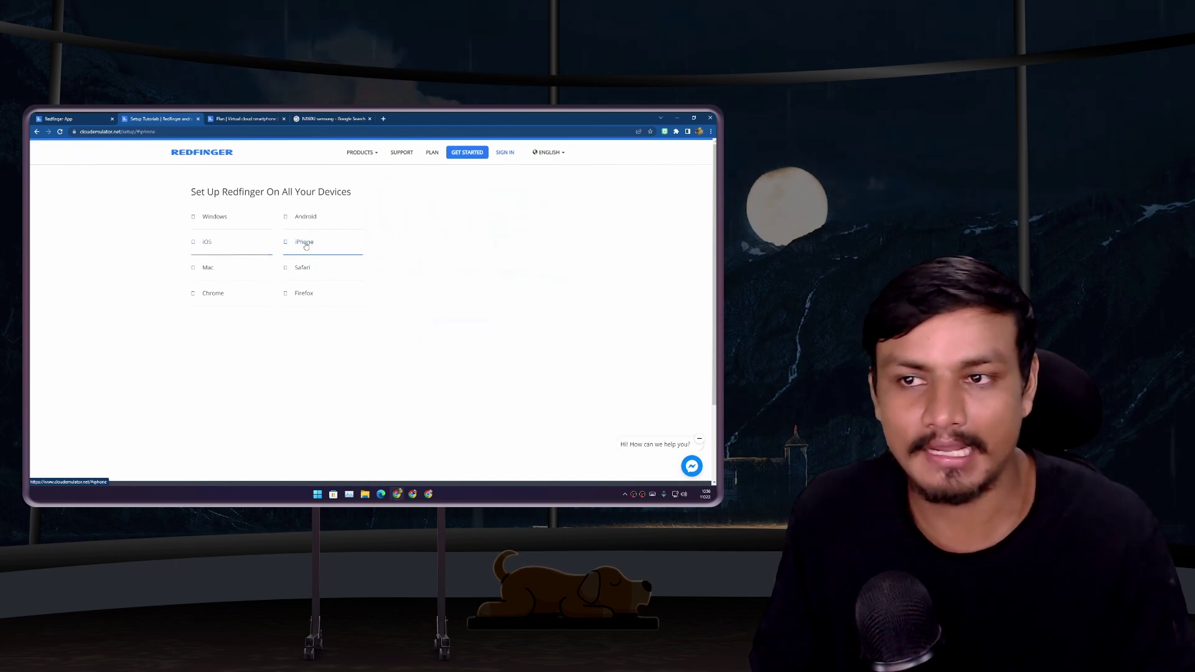
pyautogui.click(209, 244)
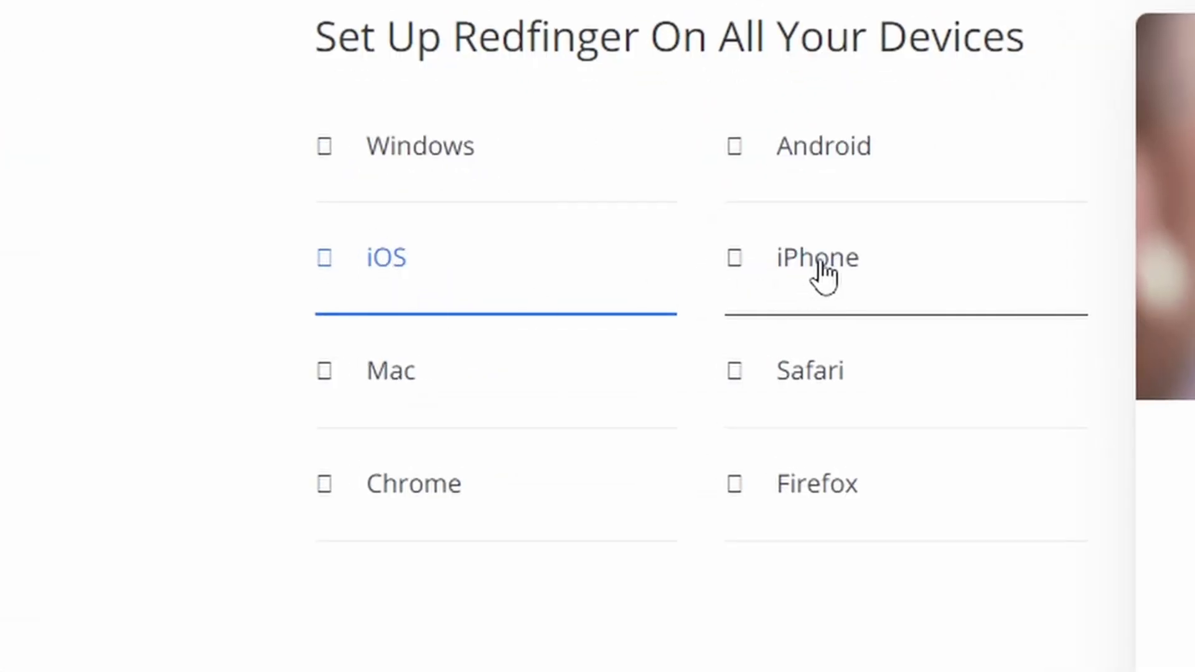
# Look briefly at the iPhone setup guide, then go back to the cloud phone.
pyautogui.click(821, 271)
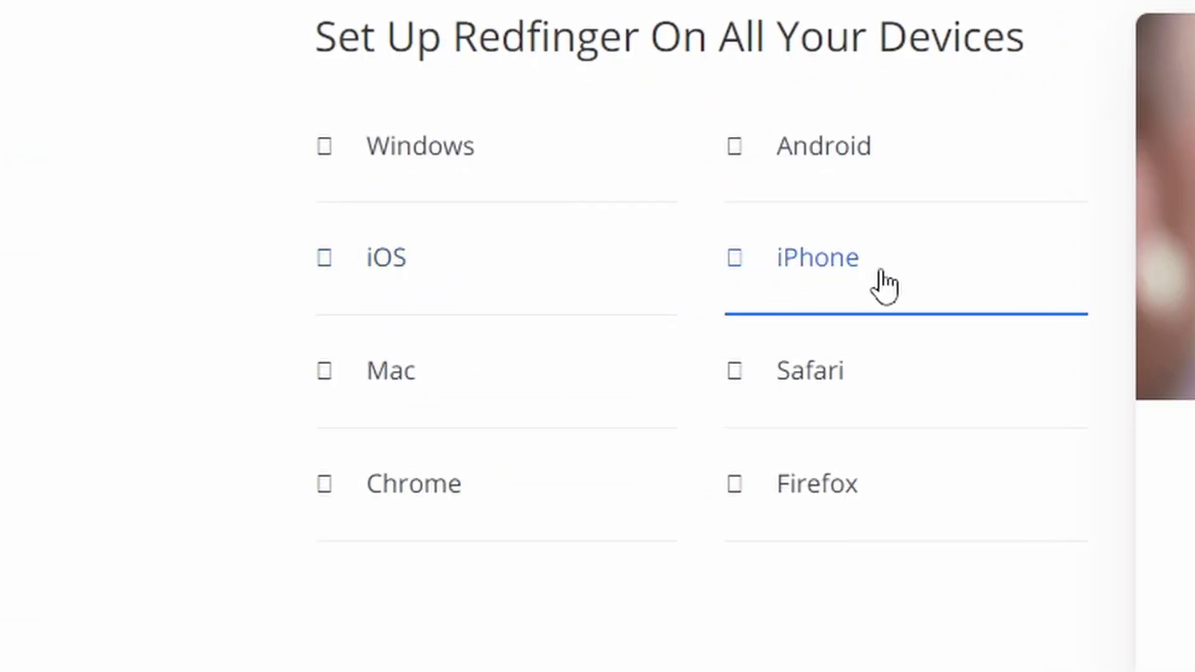
pyautogui.click(452, 293)
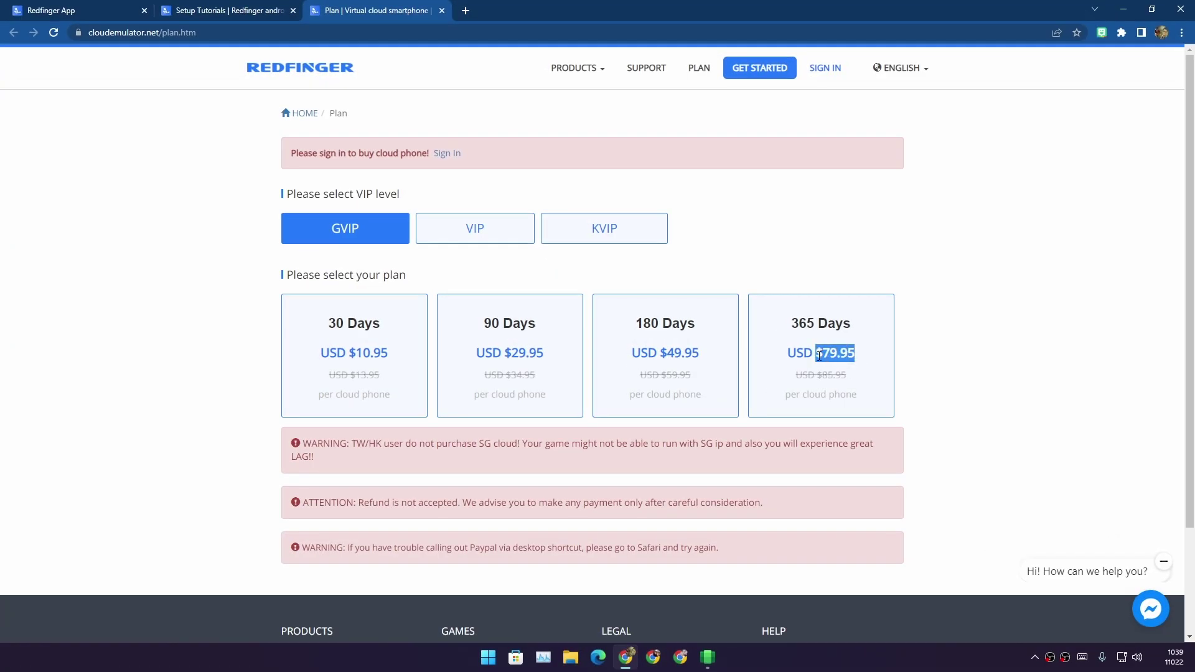
pyautogui.click(210, 9)
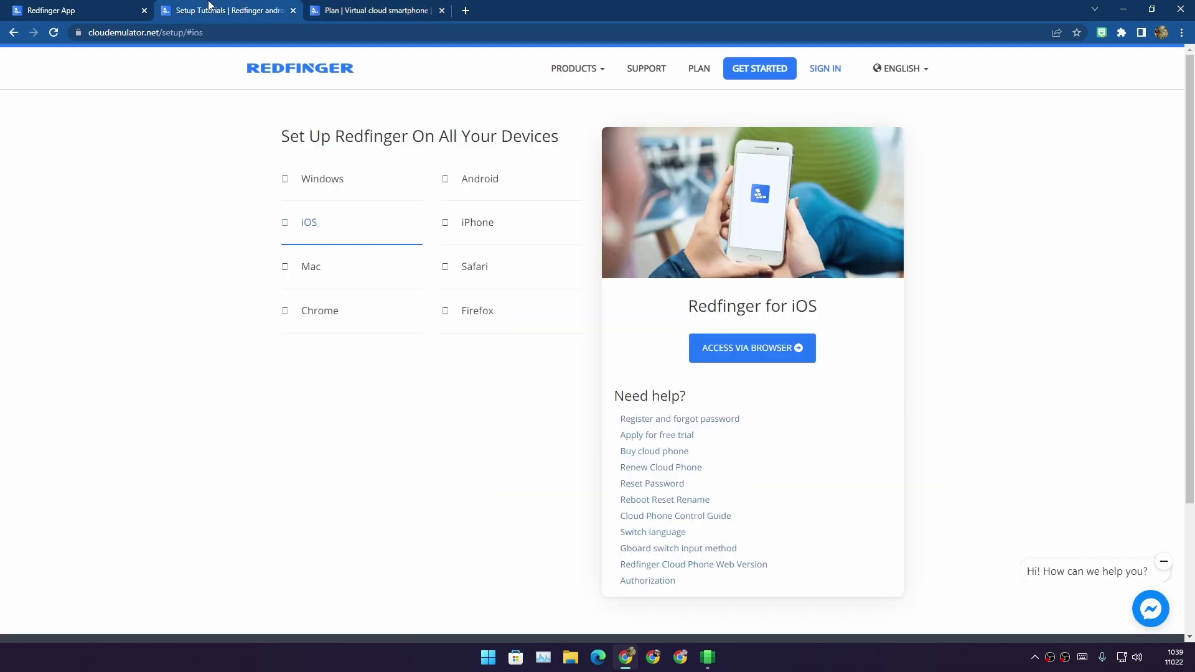
pyautogui.click(25, 8)
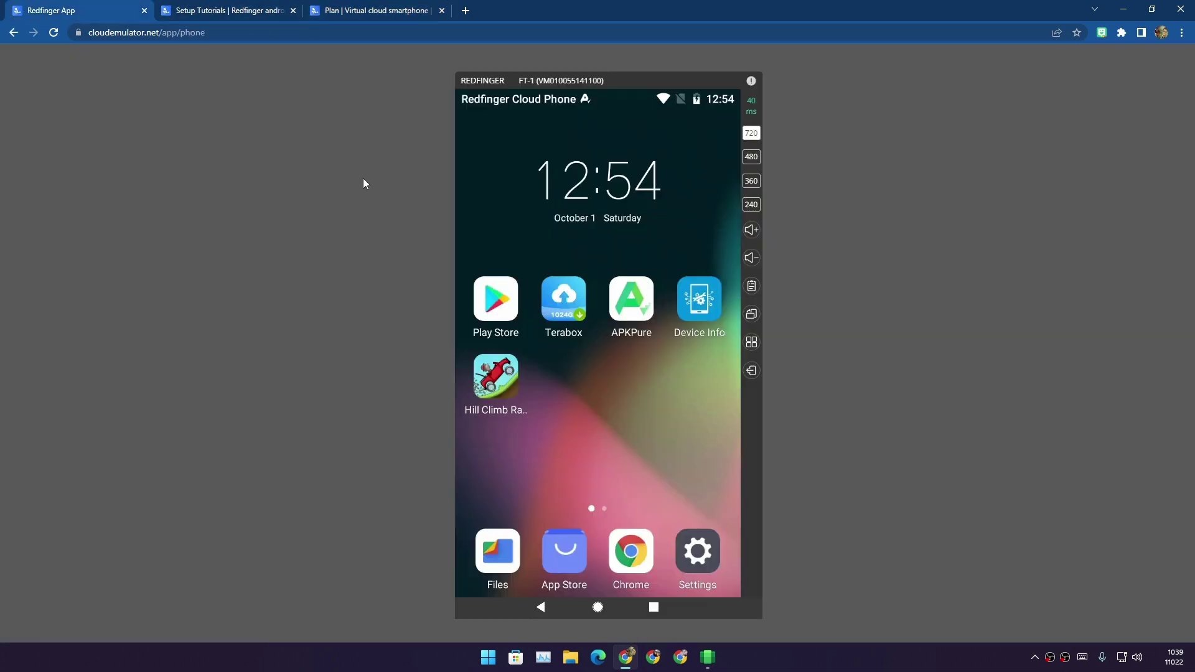